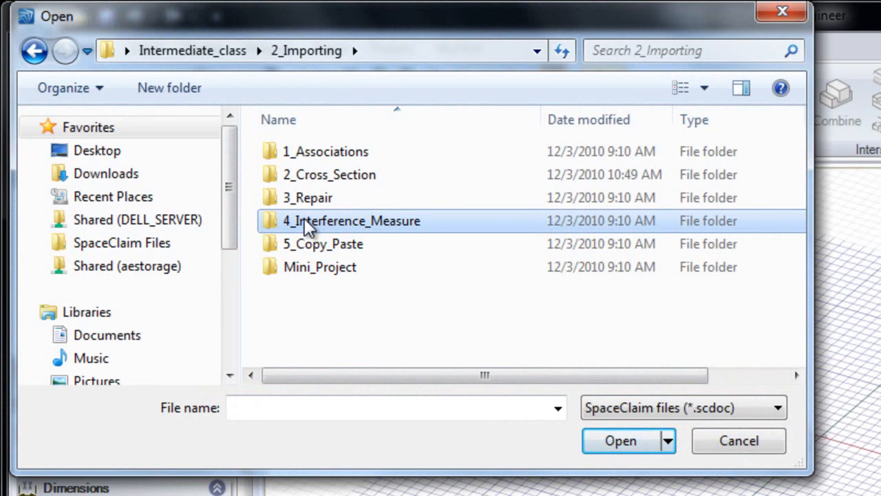
# - Open the STEP file pillow block.stp from the 4_Interference_Measure folder, filtering the file types to STEP files
pyautogui.doubleClick(306, 221)
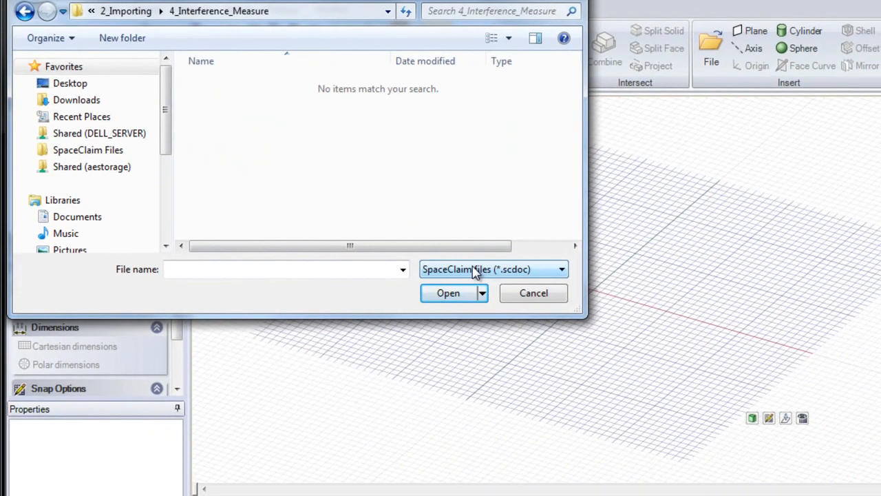
pyautogui.click(449, 274)
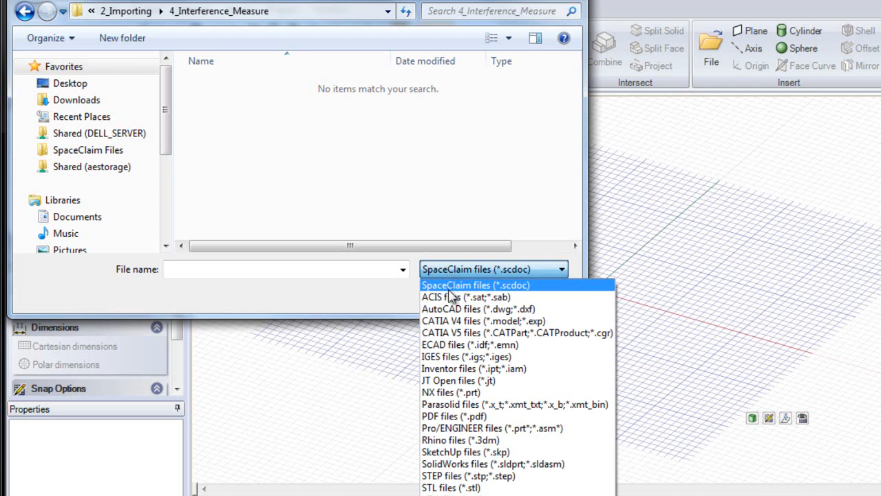
pyautogui.click(455, 477)
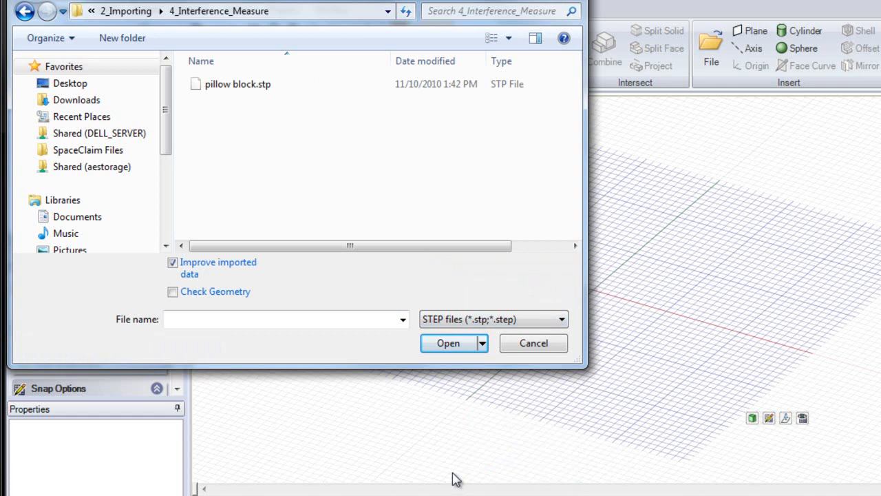
pyautogui.click(239, 89)
pyautogui.doubleClick(238, 90)
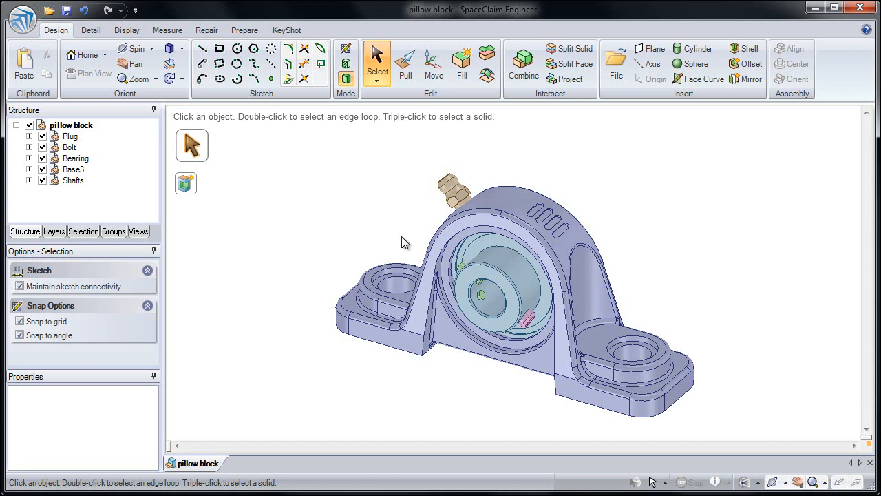
# - Examine the mass properties of the pillow block's base body with the Mass tool
pyautogui.click(180, 32)
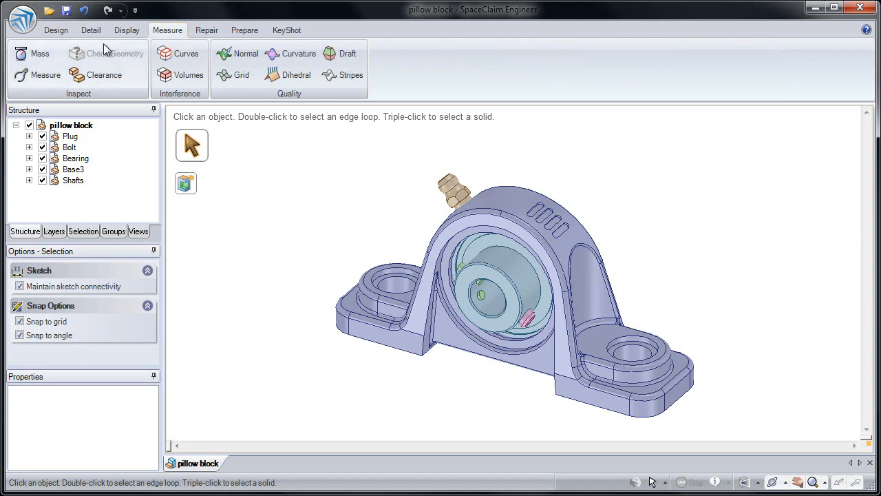
pyautogui.click(39, 55)
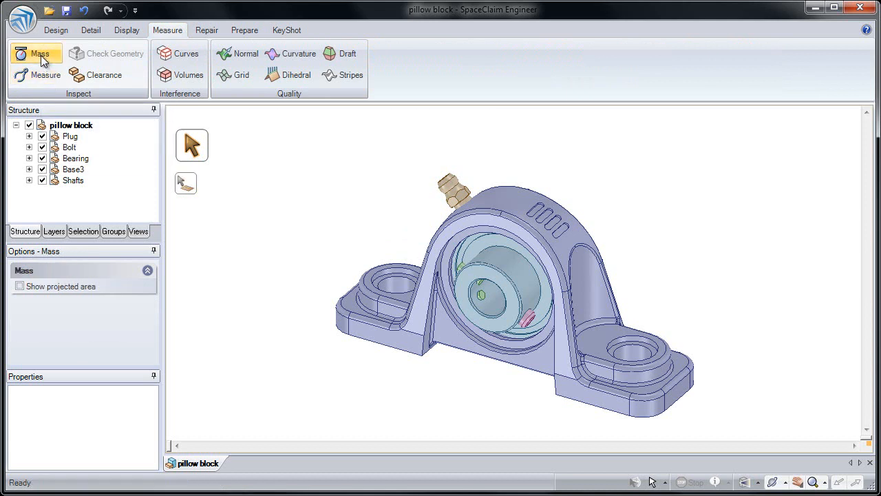
pyautogui.click(427, 323)
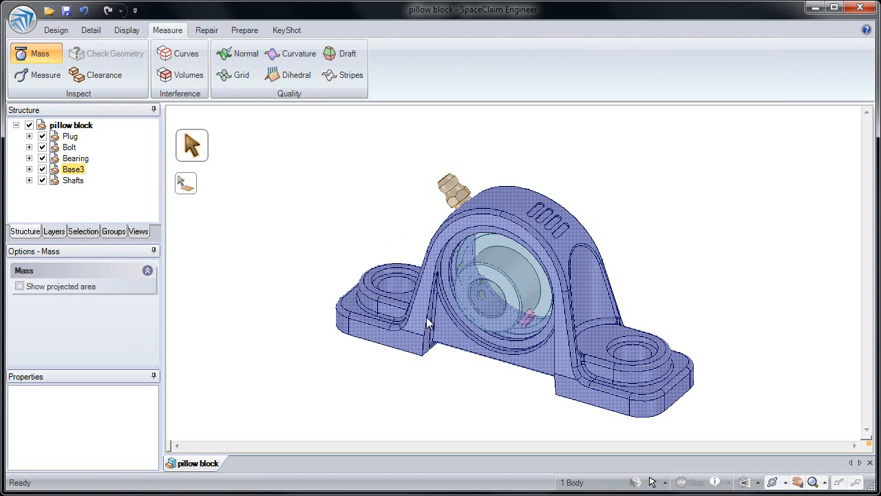
pyautogui.click(427, 320)
pyautogui.keyDown('shift'); pyautogui.moveTo(427, 322); pyautogui.dragTo(364, 252, button='middle'); pyautogui.keyUp('shift')
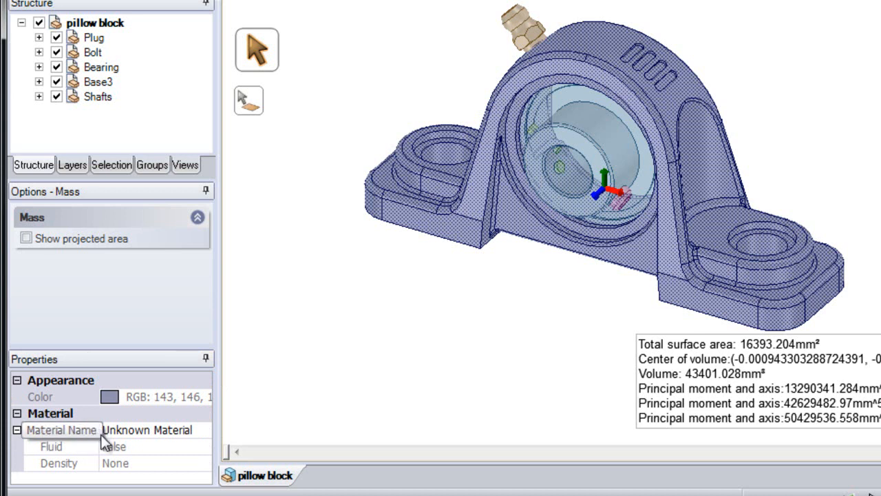
# - Assign the library material Aluminum 2024-T4; 2024-T351 to the base body and review its material properties
pyautogui.click(203, 430)
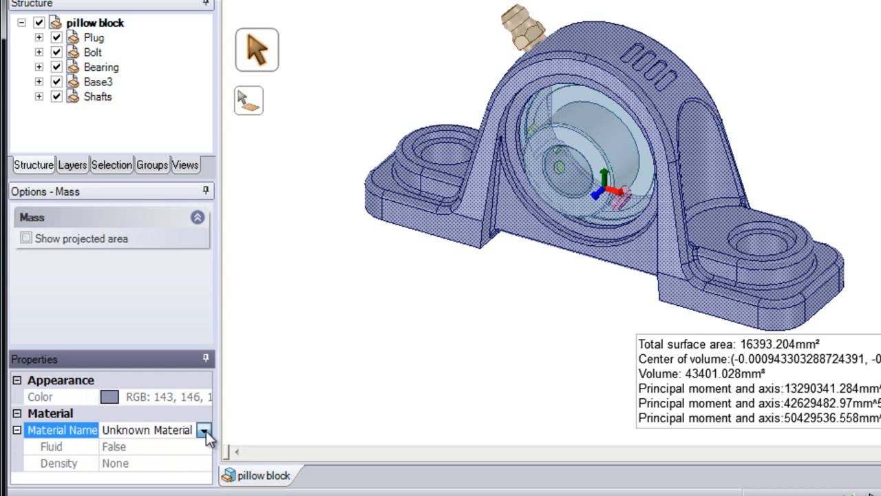
pyautogui.click(204, 431)
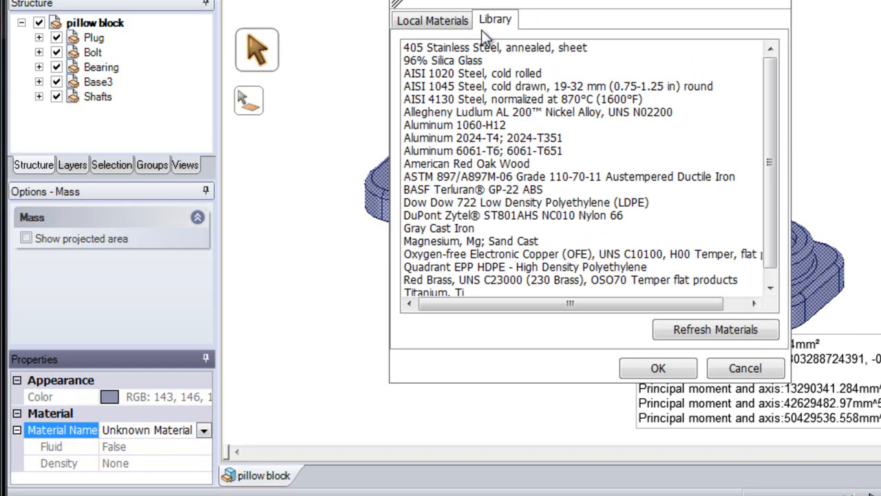
pyautogui.click(461, 140)
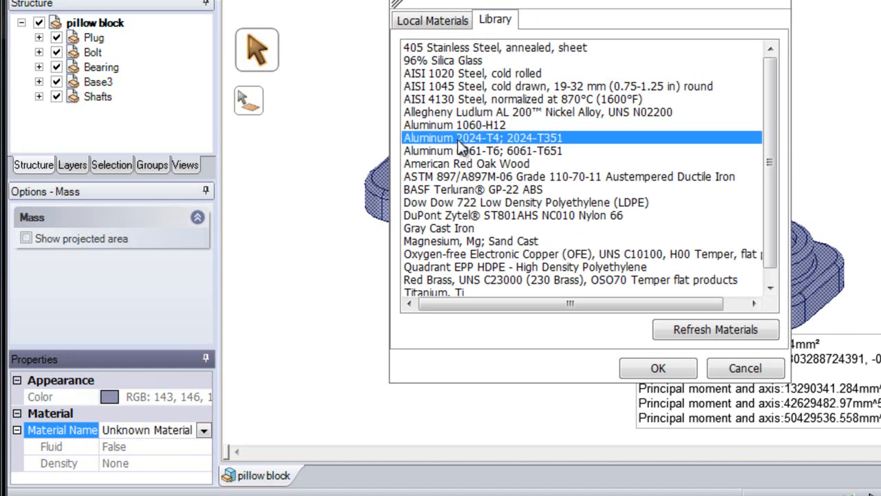
pyautogui.click(656, 370)
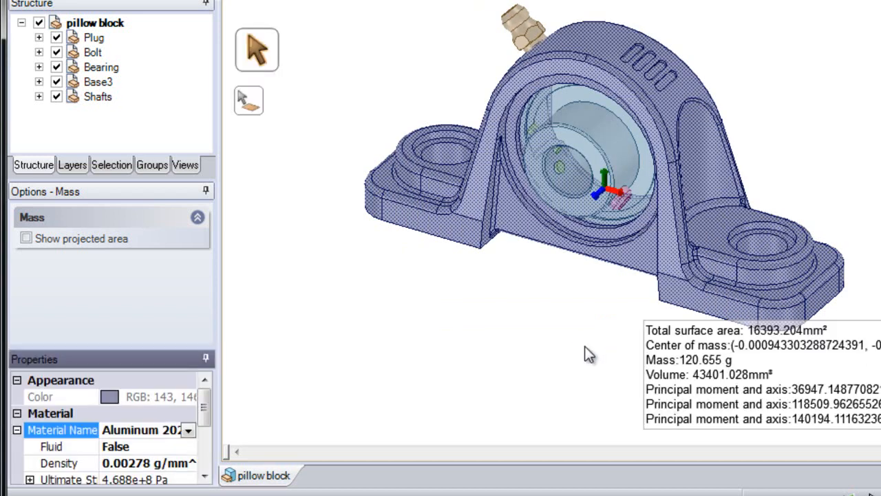
pyautogui.moveTo(204, 406); pyautogui.dragTo(210, 424)
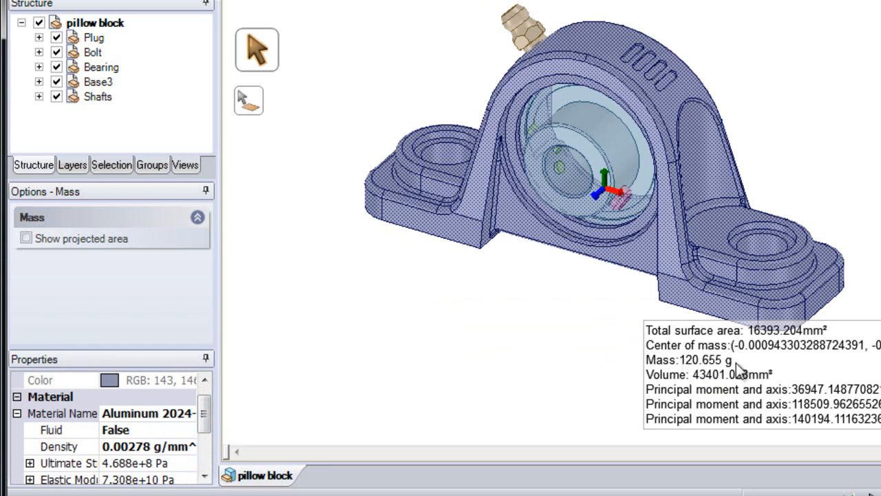
# - Clear the base selection and examine the mass properties of the bearing body
pyautogui.click(559, 342)
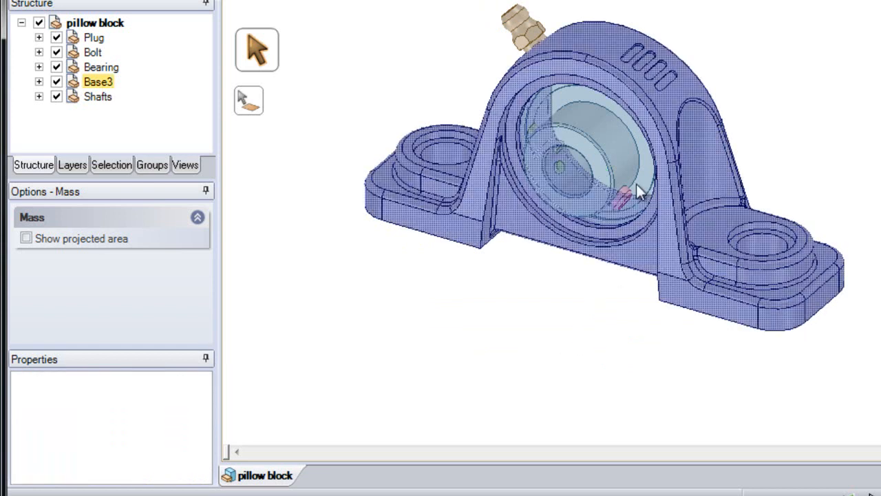
pyautogui.click(621, 156)
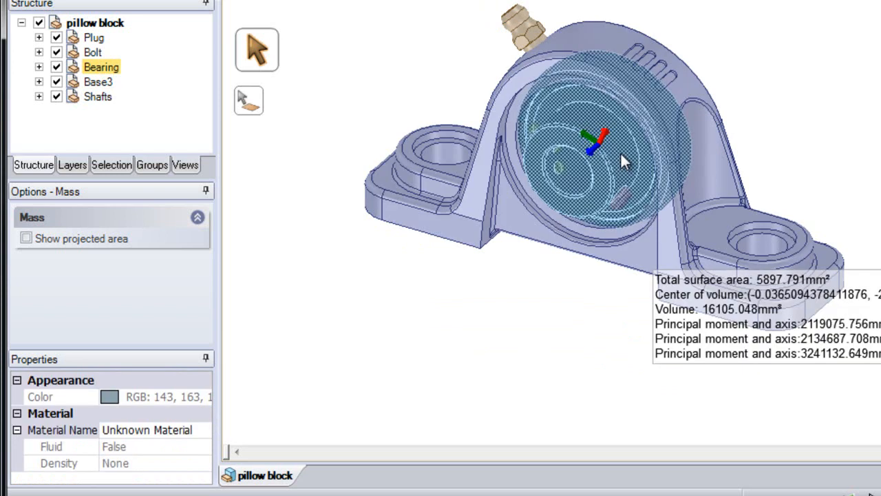
pyautogui.click(656, 234)
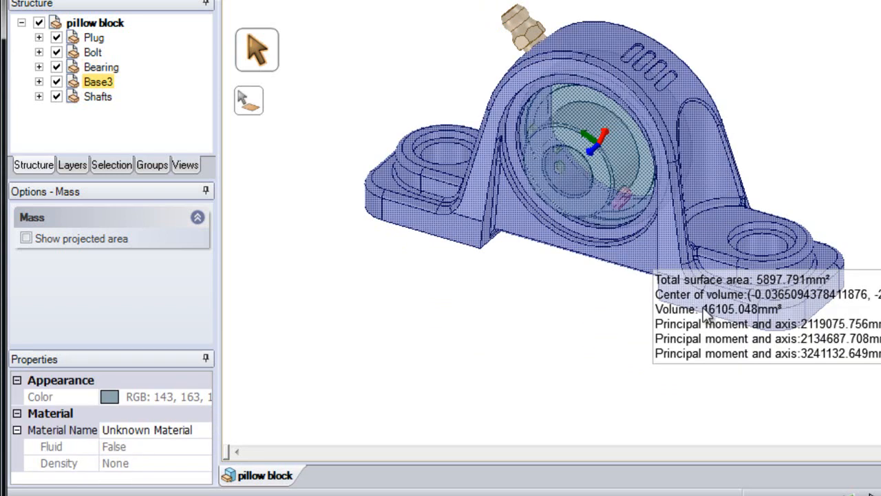
pyautogui.click(554, 318)
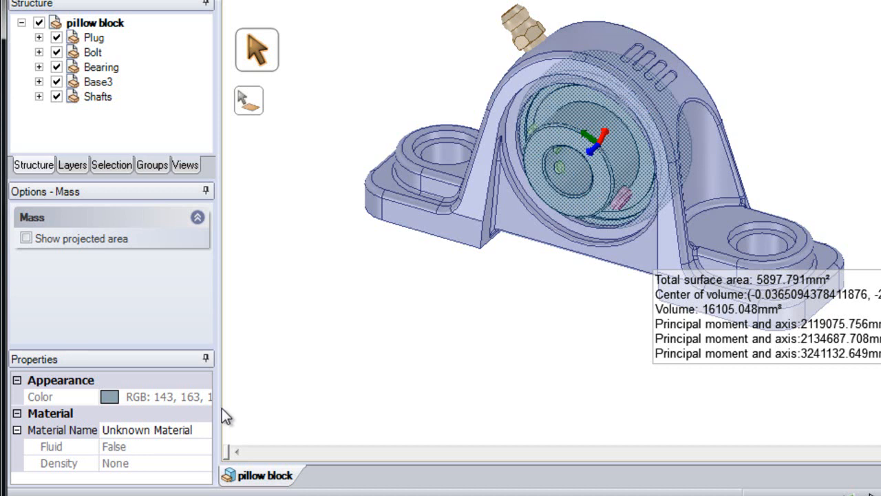
# - Assign the library material Gray Cast Iron to the bearing body and review its mass properties
pyautogui.click(202, 434)
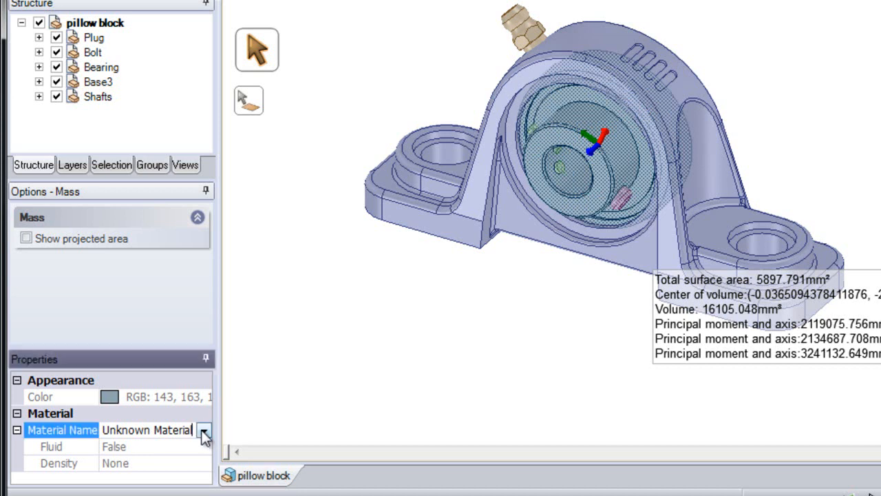
pyautogui.click(203, 431)
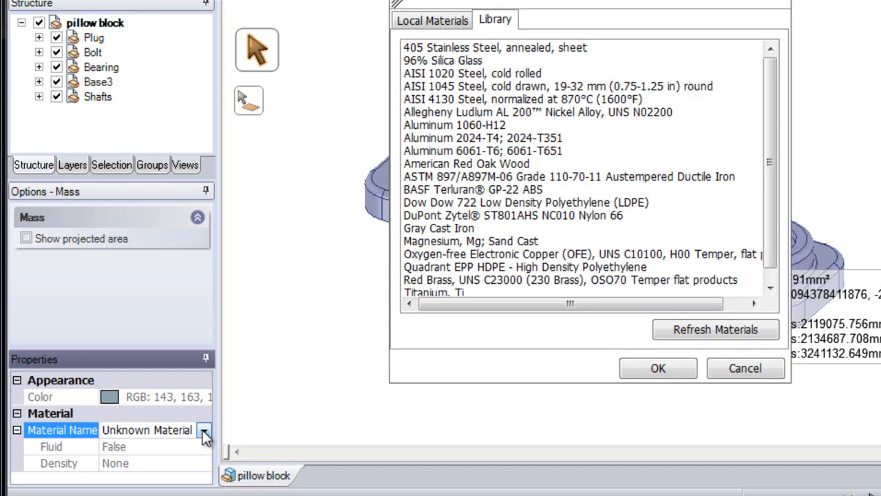
pyautogui.click(446, 231)
pyautogui.doubleClick(447, 232)
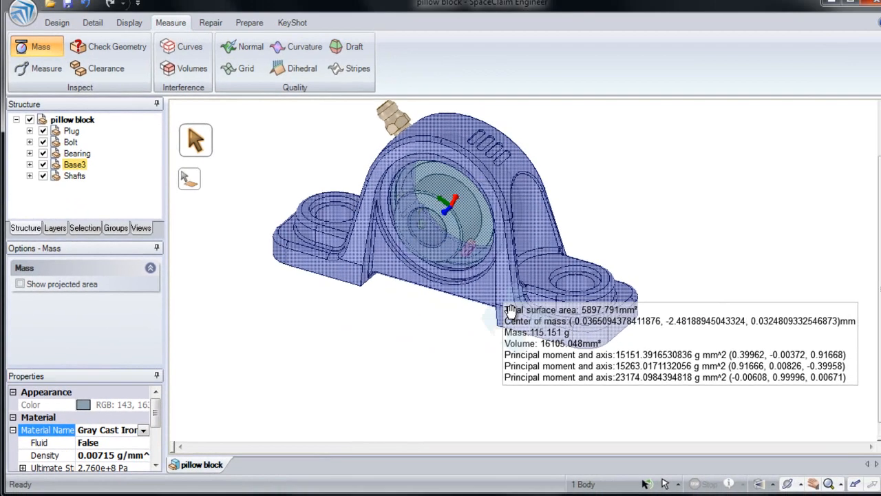
pyautogui.keyDown('shift'); pyautogui.moveTo(678, 287); pyautogui.dragTo(615, 225, button='middle'); pyautogui.keyUp('shift')
pyautogui.moveTo(461, 276)
pyautogui.keyDown('shift'); pyautogui.mouseDown(button='middle')
pyautogui.moveTo(447, 279)
pyautogui.moveTo(476, 294)
pyautogui.moveTo(490, 327)
pyautogui.moveTo(463, 267)
pyautogui.mouseUp(button='middle'); pyautogui.keyUp('shift')
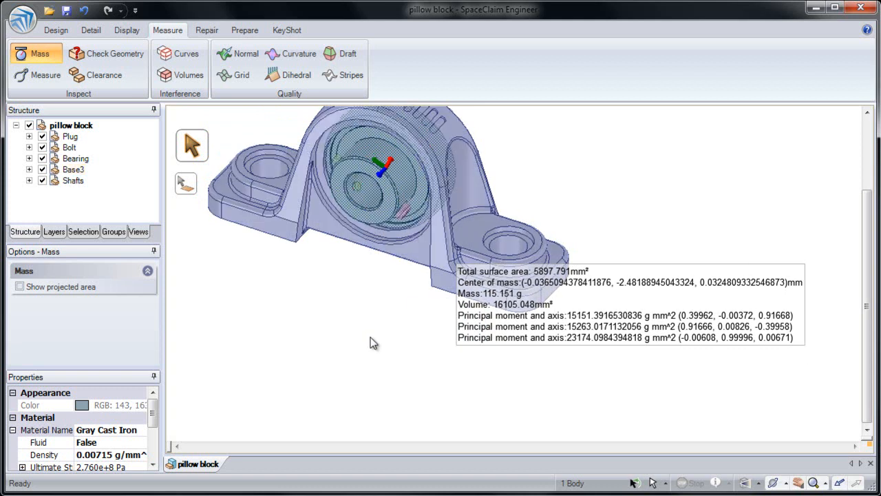
# - Clear the selection, switch to Microsoft Word and paste the copied bearing mass properties into the blank document
pyautogui.press('Escape')
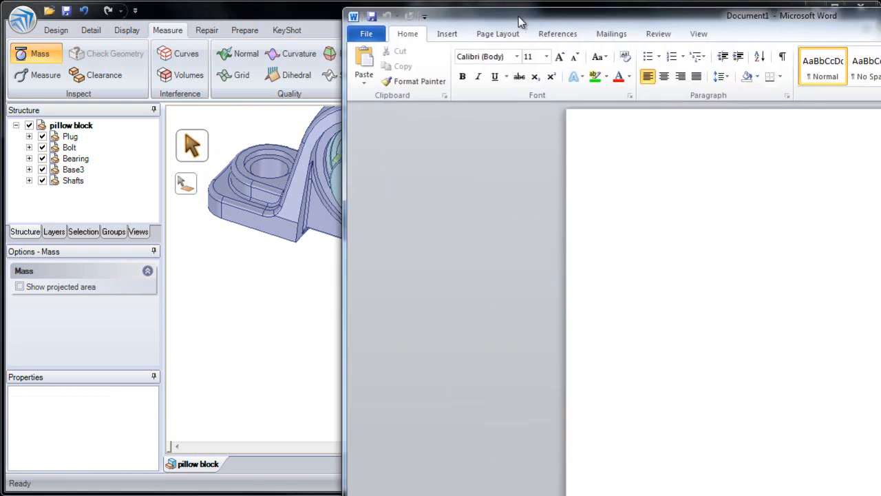
pyautogui.moveTo(521, 22); pyautogui.dragTo(278, 11)
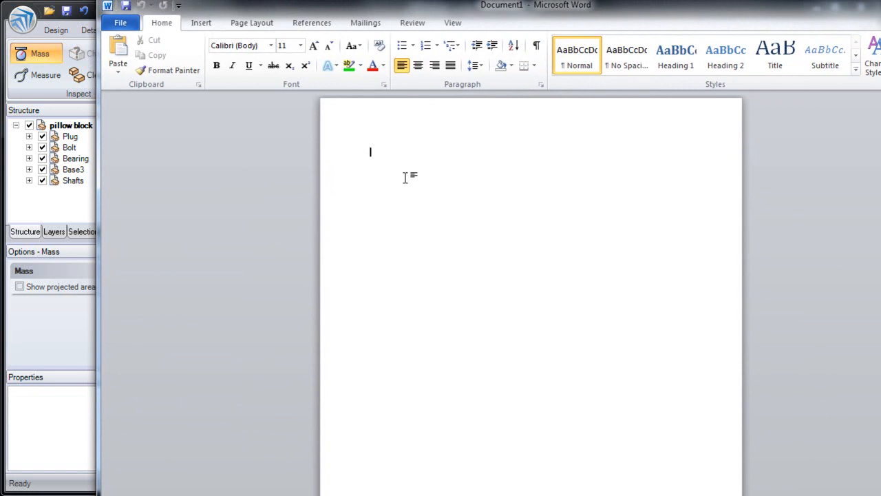
pyautogui.click(118, 52)
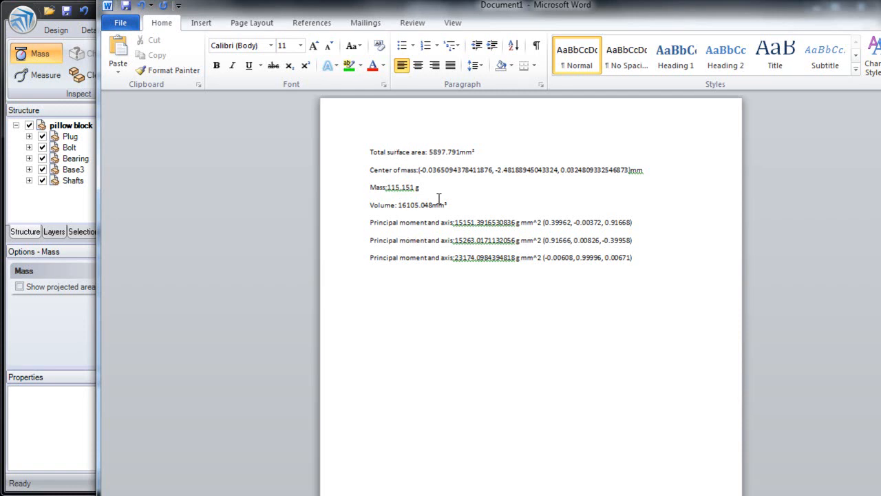
# - Delete the three principal moment lines and the center of mass line from the pasted text
pyautogui.moveTo(631, 258); pyautogui.dragTo(377, 227)
pyautogui.press('Delete')
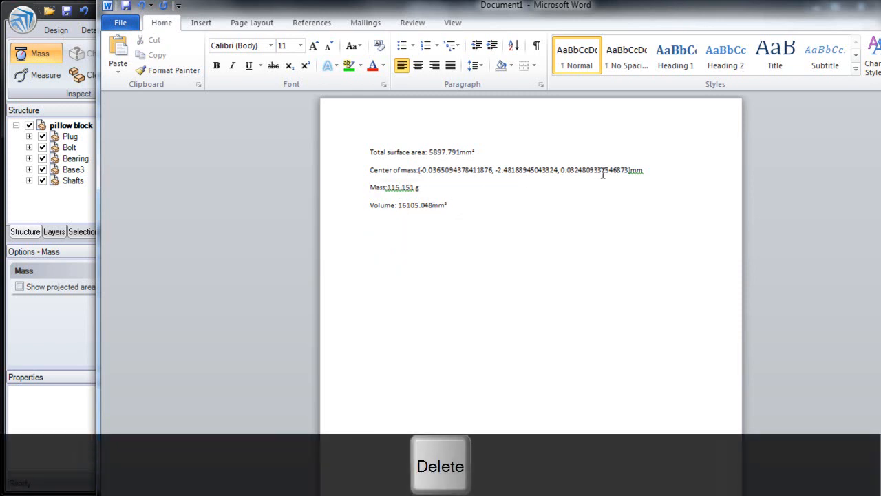
pyautogui.moveTo(663, 170); pyautogui.dragTo(372, 182)
pyautogui.press('Delete')
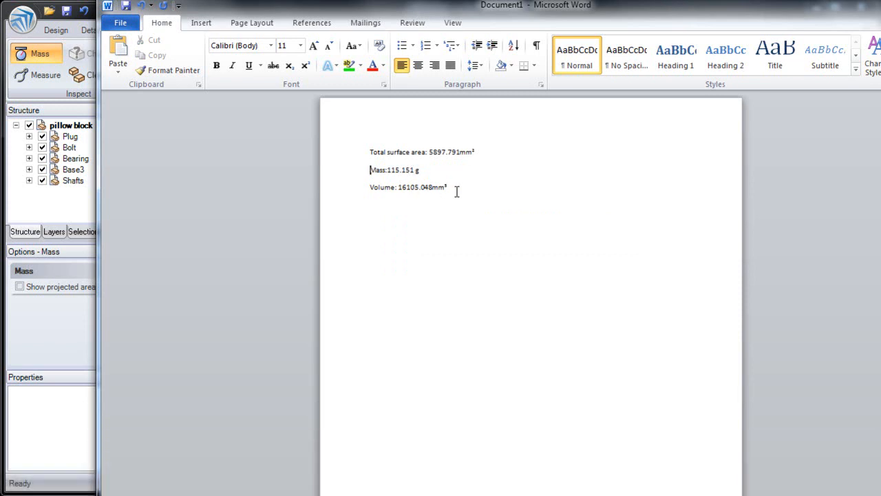
# - Switch back to SpaceClaim and measure the distance between the foot's front face and the recessed web face below the bearing
pyautogui.hotkey('alt', 'Tab')
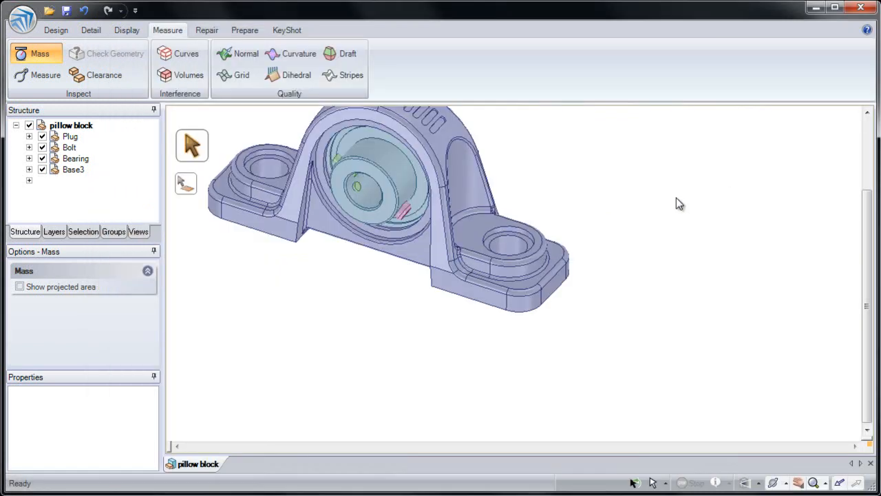
pyautogui.press('h')
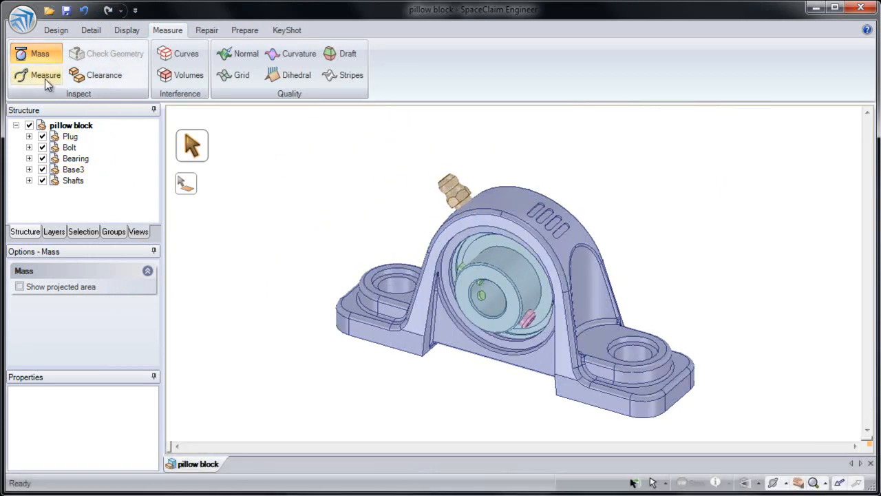
pyautogui.click(42, 77)
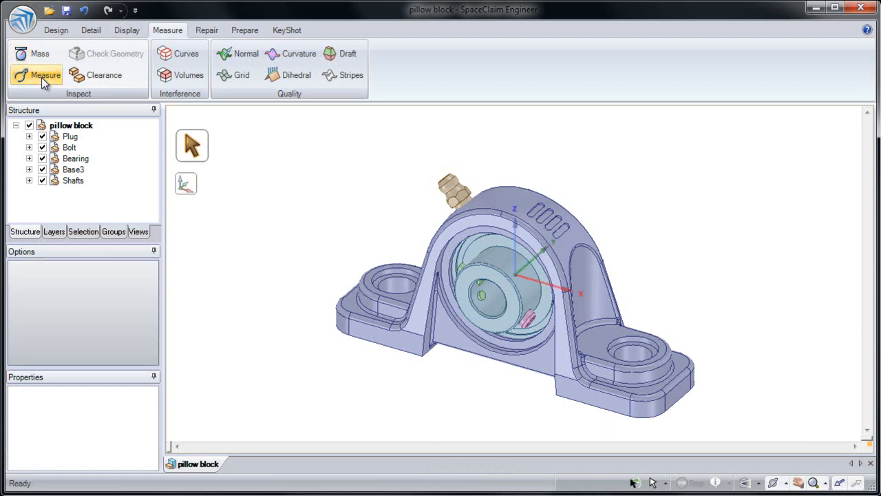
pyautogui.keyDown('shift'); pyautogui.moveTo(326, 267); pyautogui.dragTo(323, 218, button='middle'); pyautogui.keyUp('shift')
pyautogui.keyDown('ctrl'); pyautogui.moveTo(542, 340); pyautogui.dragTo(526, 366, button='middle'); pyautogui.keyUp('ctrl')
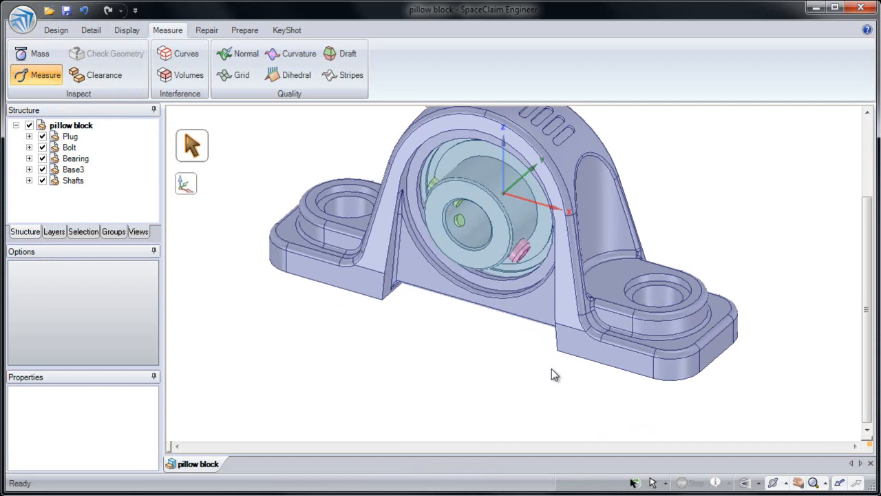
pyautogui.click(608, 363)
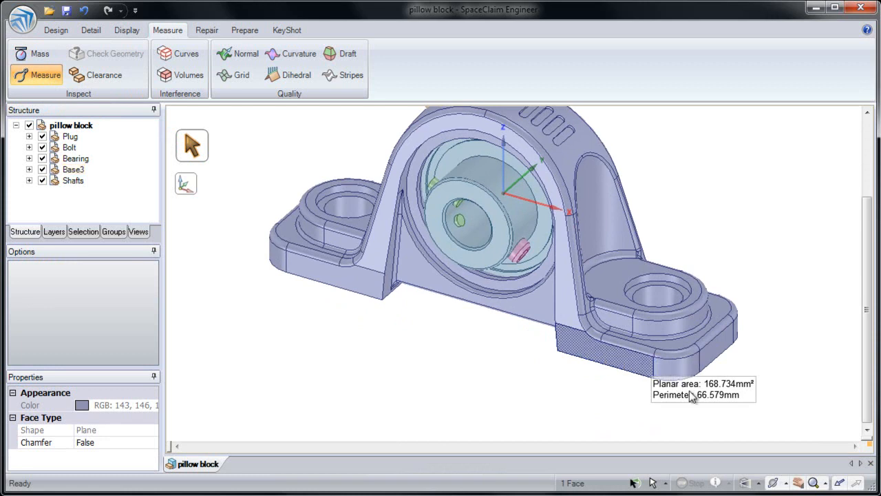
pyautogui.press('ctrl')
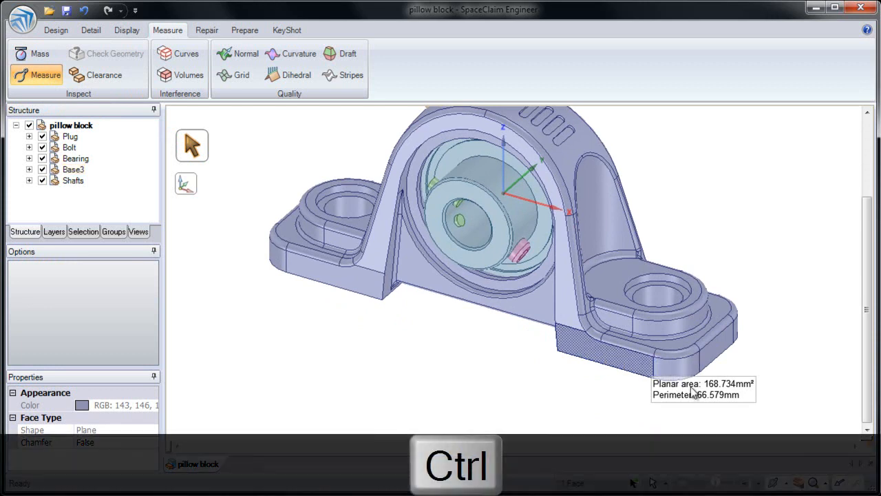
pyautogui.keyDown('ctrl'); pyautogui.click(551, 318); pyautogui.keyUp('ctrl')
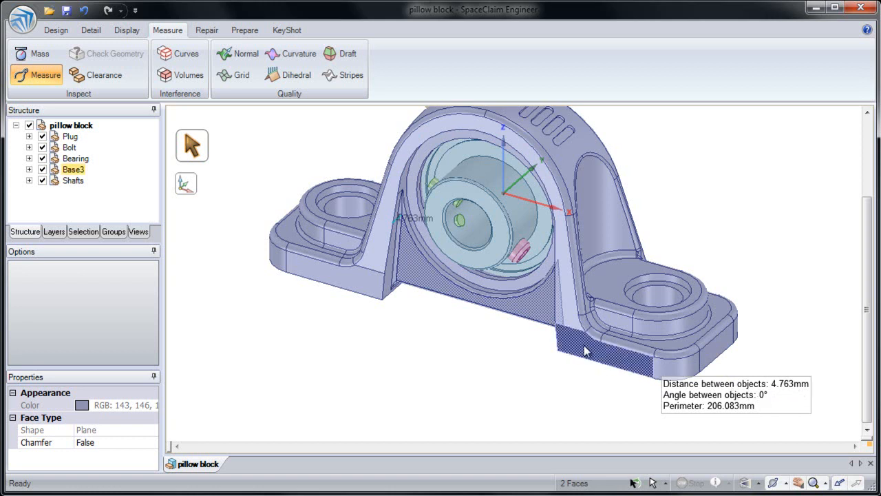
# - Measure the angle between the foot's front face and the adjoining front face of the arch
pyautogui.click(564, 371)
pyautogui.keyDown('ctrl'); pyautogui.click(572, 349); pyautogui.keyUp('ctrl')
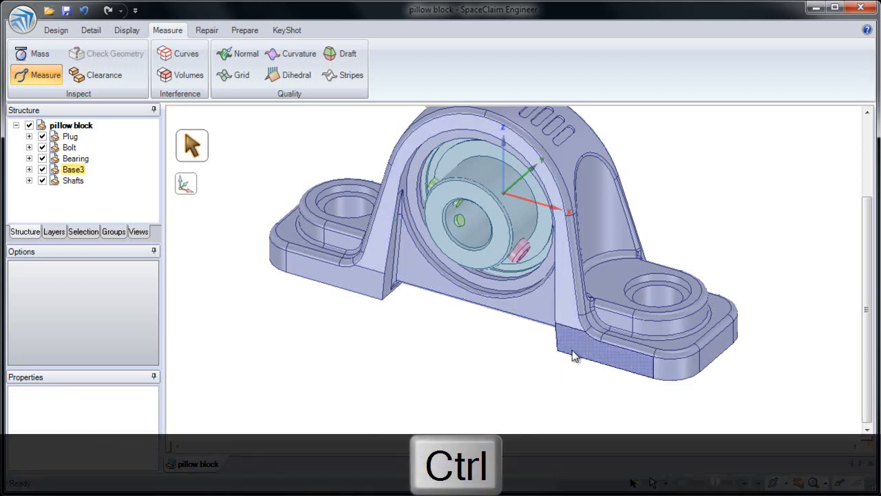
pyautogui.keyDown('ctrl'); pyautogui.click(571, 329); pyautogui.keyUp('ctrl')
pyautogui.keyDown('ctrl'); pyautogui.click(569, 321); pyautogui.keyUp('ctrl')
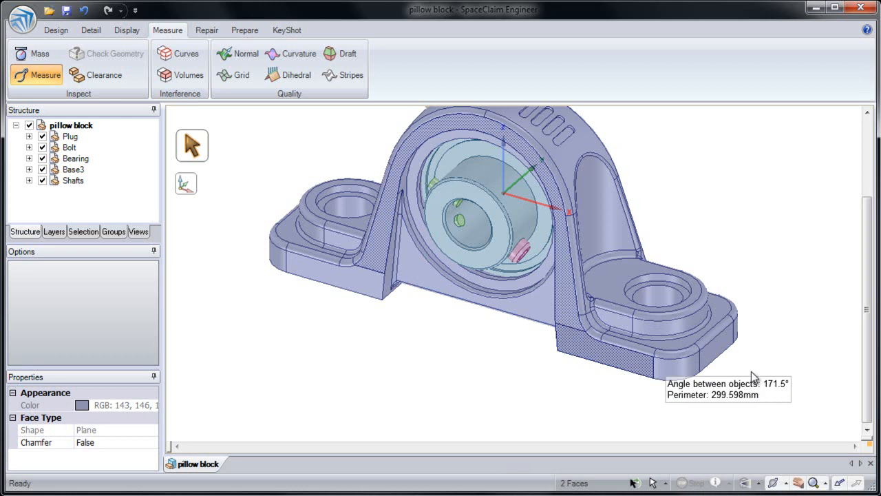
# - Measure the length of the foot's vertical corner edge and the distance between the axes of the two mounting holes
pyautogui.click(701, 361)
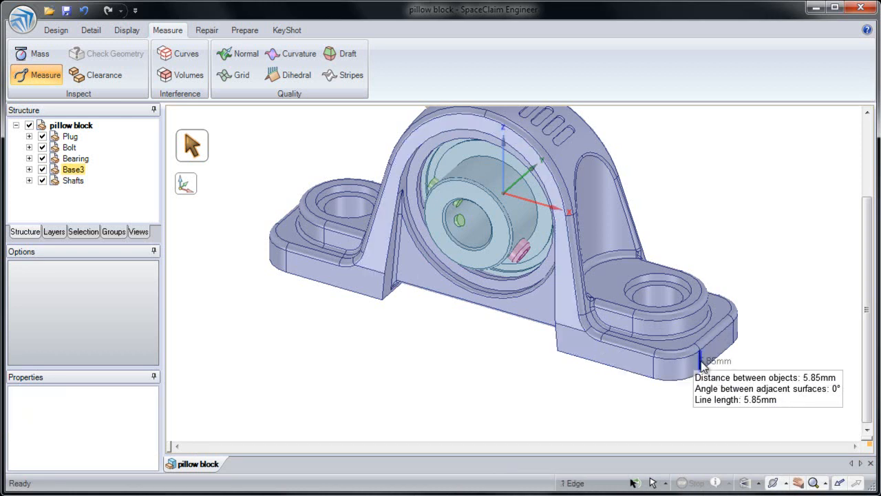
pyautogui.click(657, 301)
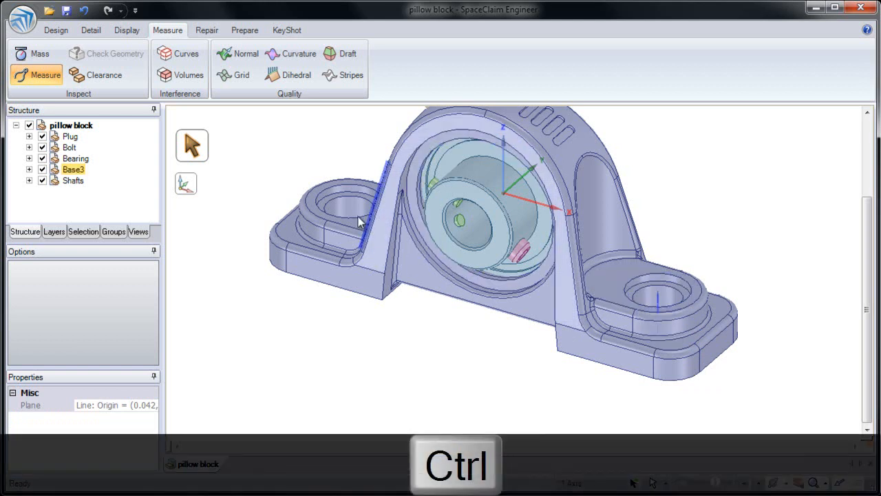
pyautogui.keyDown('ctrl'); pyautogui.click(351, 215); pyautogui.keyUp('ctrl')
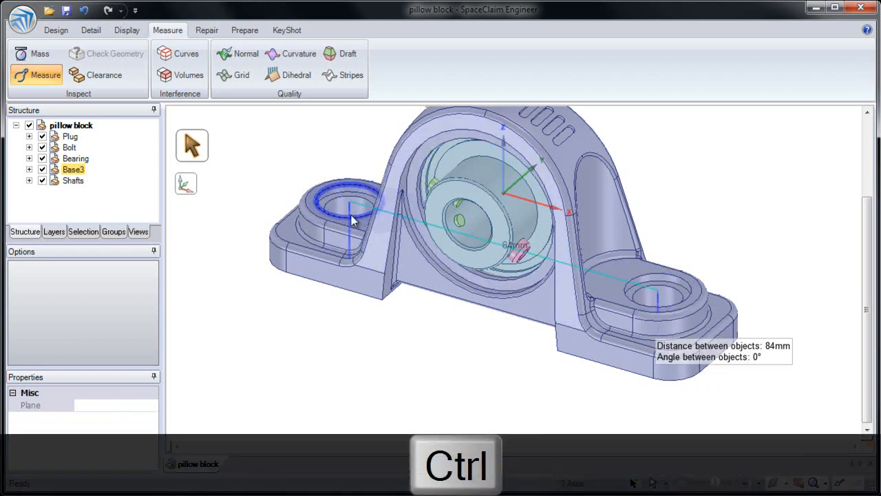
pyautogui.click(384, 321)
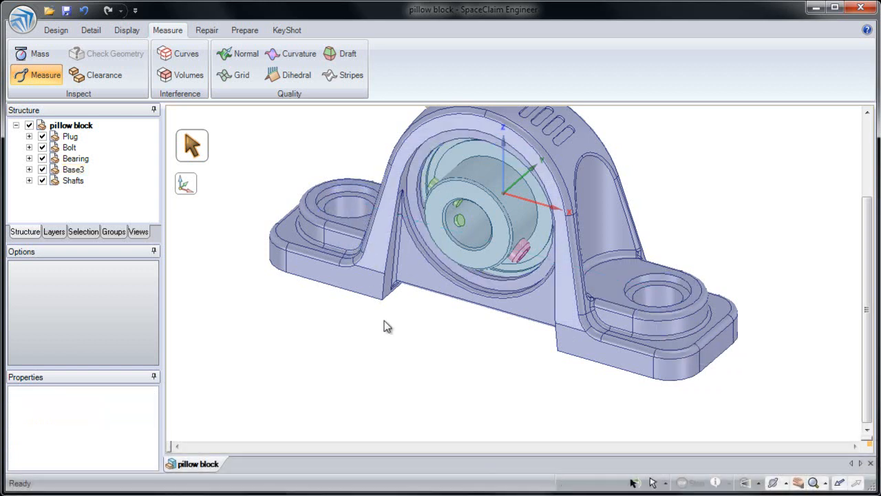
# - Measure the distance from one foot's inner bottom front corner to the vertex on the opposite side of the arch's front face
pyautogui.moveTo(384, 326); pyautogui.dragTo(396, 313, button='middle')
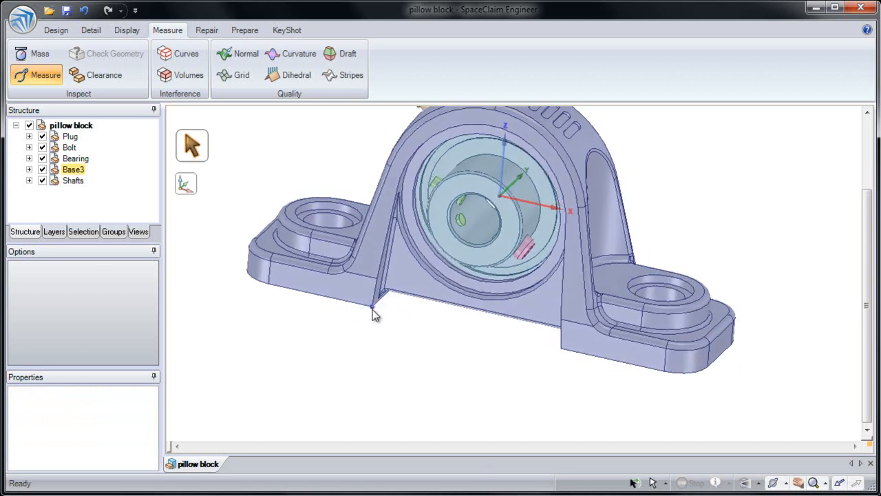
pyautogui.click(372, 311)
pyautogui.moveTo(372, 312); pyautogui.dragTo(392, 309, button='middle')
pyautogui.keyDown('ctrl'); pyautogui.moveTo(513, 323); pyautogui.dragTo(537, 284, button='middle'); pyautogui.keyUp('ctrl')
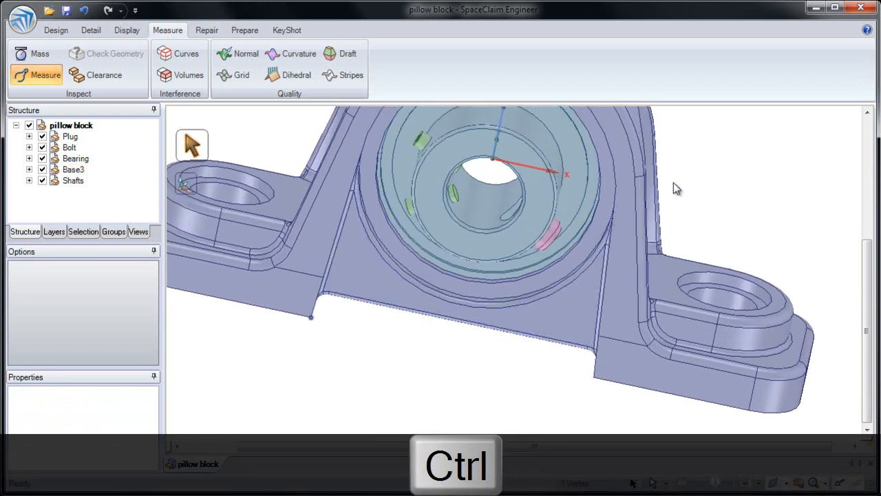
pyautogui.keyDown('ctrl'); pyautogui.click(634, 179); pyautogui.keyUp('ctrl')
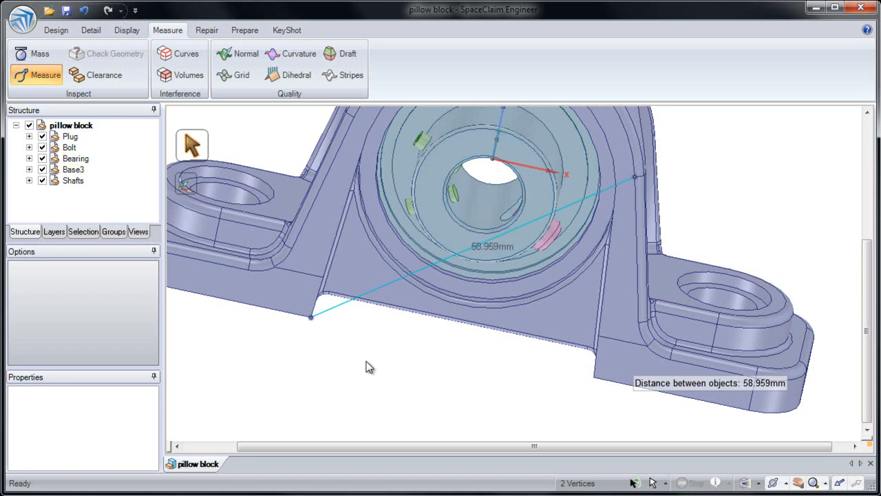
# - Resolve the vertex-to-vertex distance into components parallel and perpendicular to the foot's bottom front edge
pyautogui.keyDown('shift'); pyautogui.moveTo(366, 366); pyautogui.dragTo(399, 346, button='middle'); pyautogui.keyUp('shift')
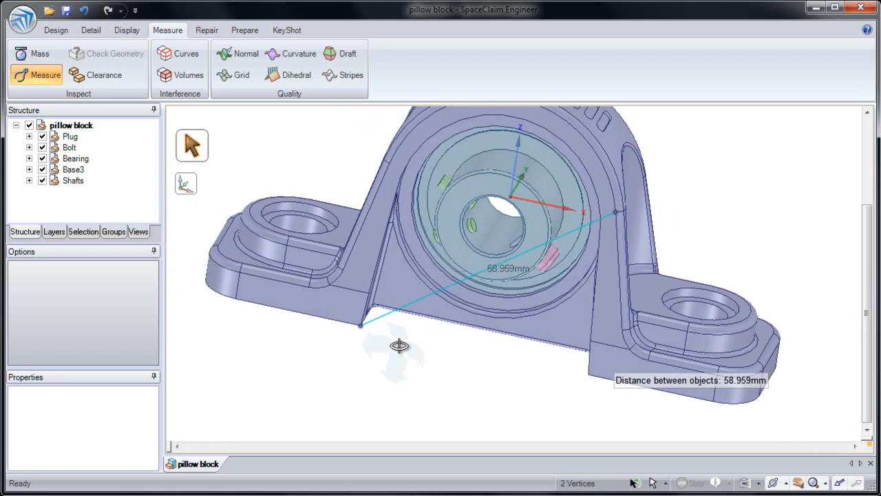
pyautogui.click(190, 187)
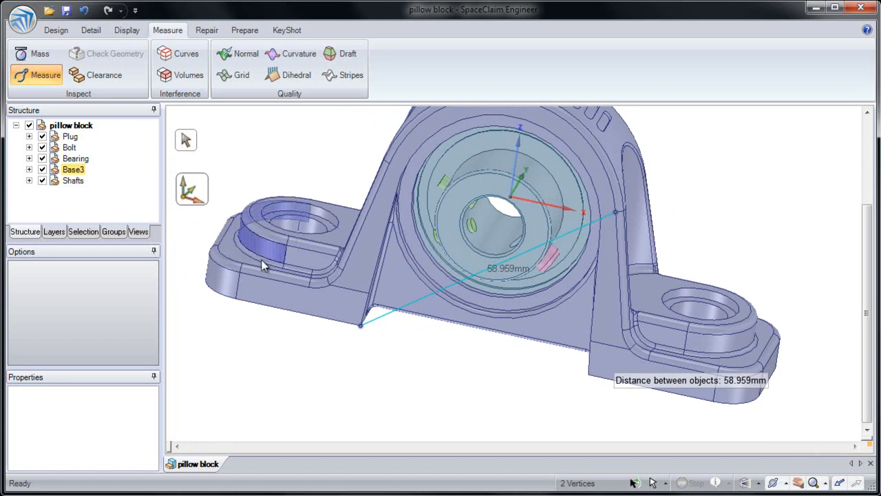
pyautogui.click(274, 314)
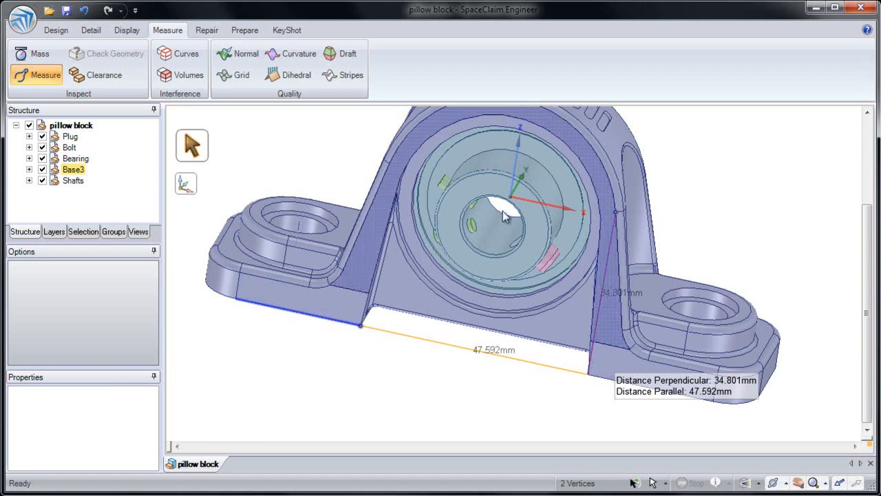
# - Resolve the same vertex-to-vertex distance along the X, Y and Z directions of the assembly origin
pyautogui.click(185, 193)
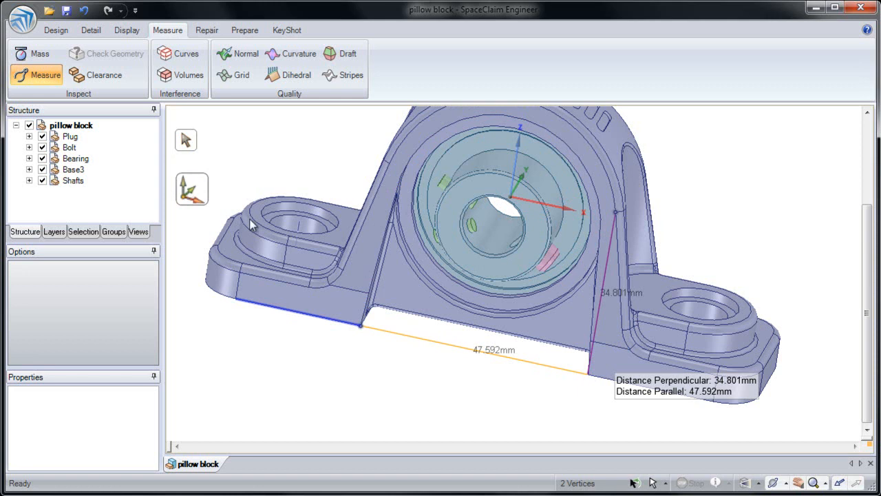
pyautogui.moveTo(315, 247); pyautogui.dragTo(321, 236, button='middle')
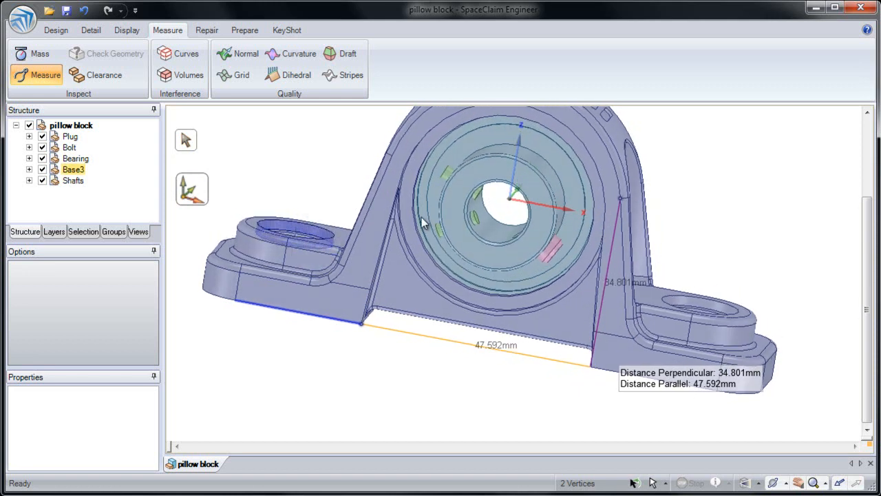
pyautogui.click(510, 206)
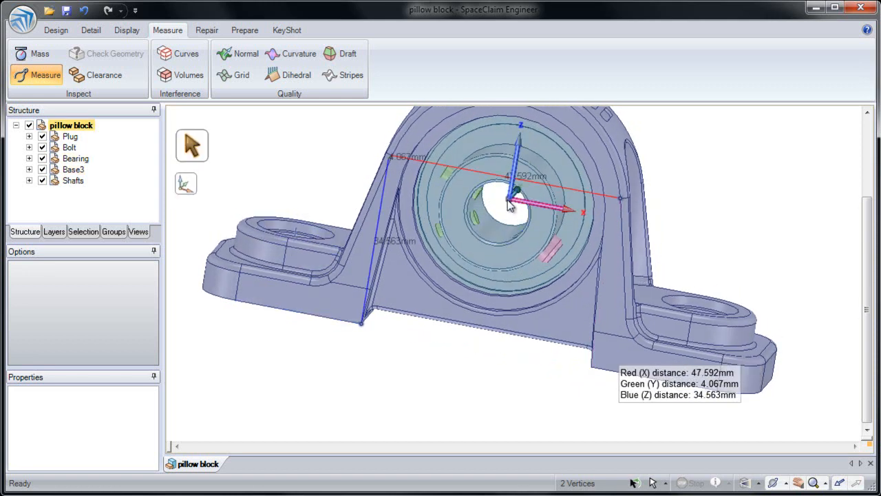
pyautogui.moveTo(508, 202); pyautogui.dragTo(520, 234, button='middle')
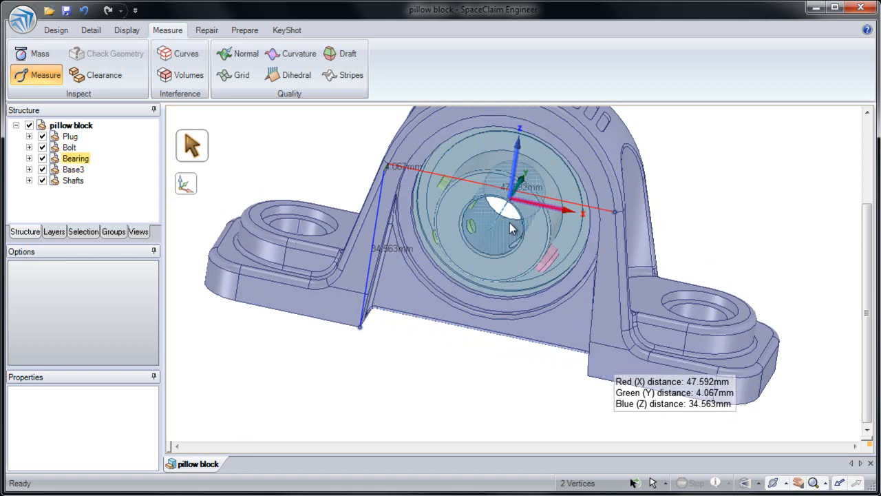
# - Measure the X, Y and Z offsets from the origin to four vertices on the feet, mounting boss and arch, and clear the selection
pyautogui.click(238, 278)
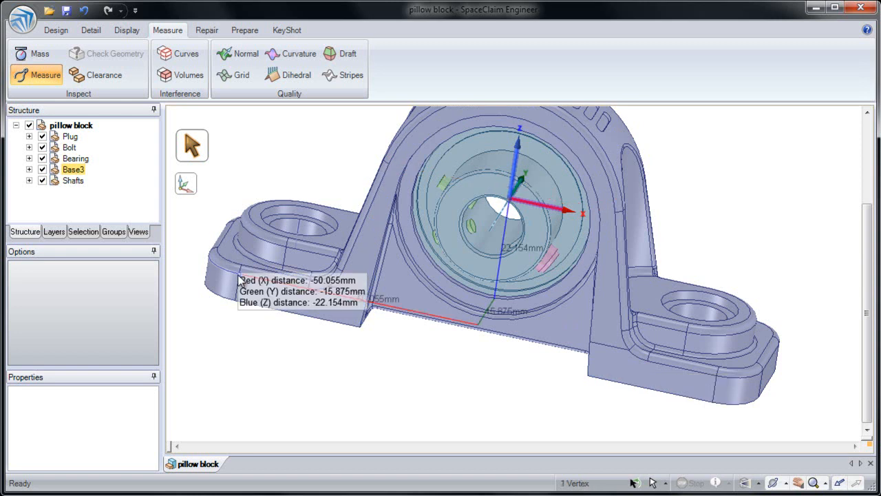
pyautogui.click(585, 379)
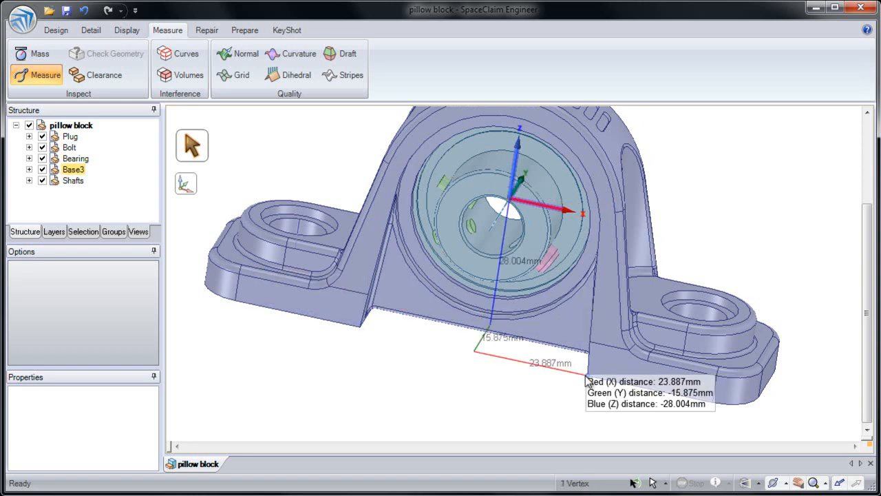
pyautogui.click(687, 333)
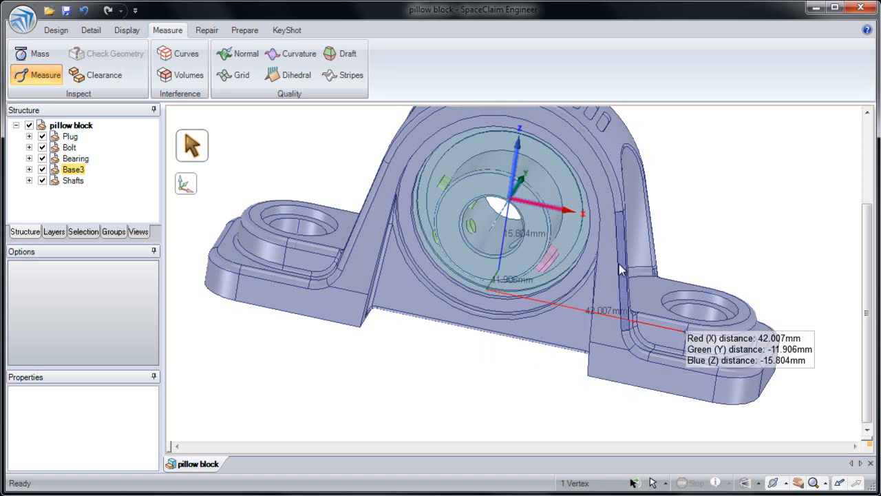
pyautogui.click(615, 212)
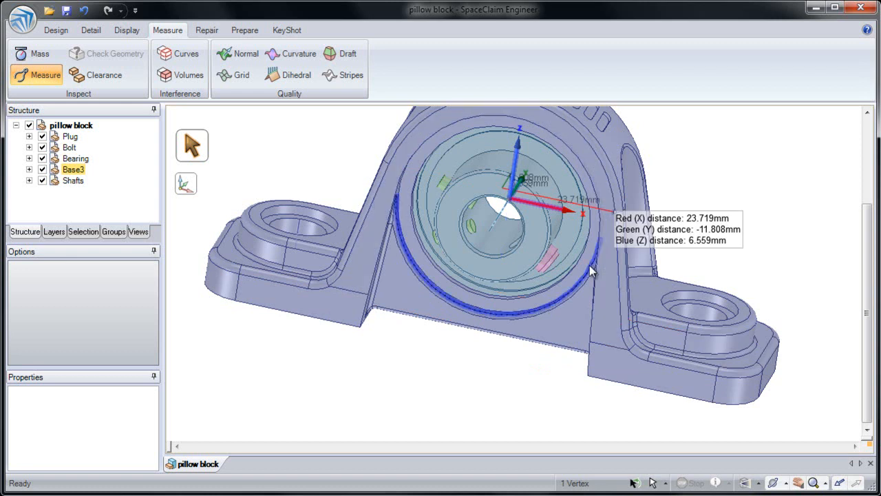
pyautogui.click(521, 387)
pyautogui.keyDown('ctrl'); pyautogui.moveTo(520, 386); pyautogui.dragTo(522, 361, button='middle'); pyautogui.keyUp('ctrl')
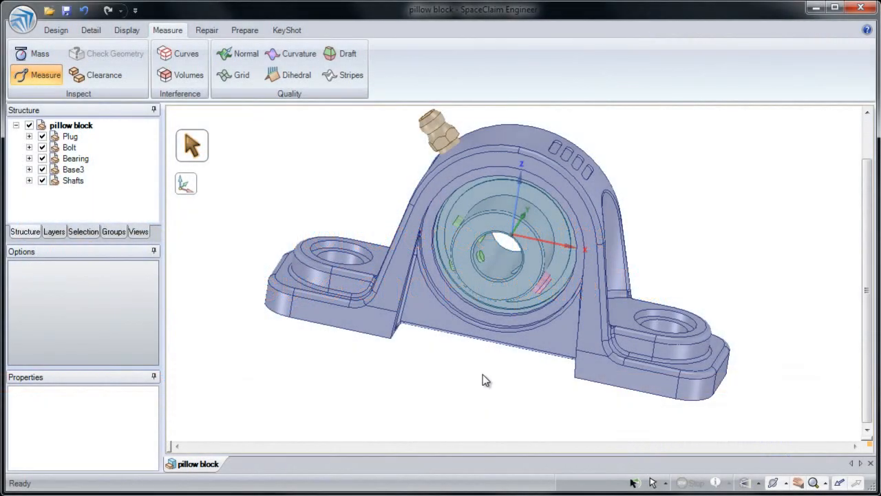
# - Check the interference volume between the bearing's outer ring and the base housing
pyautogui.click(187, 75)
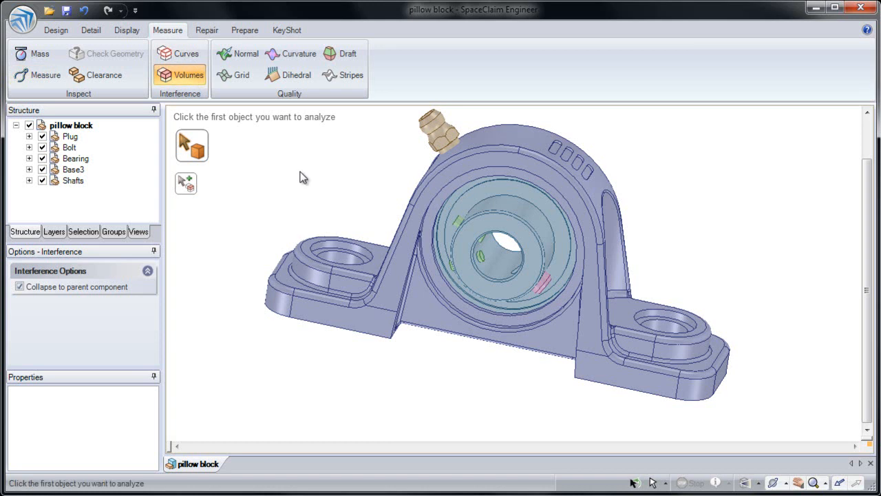
pyautogui.moveTo(325, 170); pyautogui.dragTo(345, 191, button='middle')
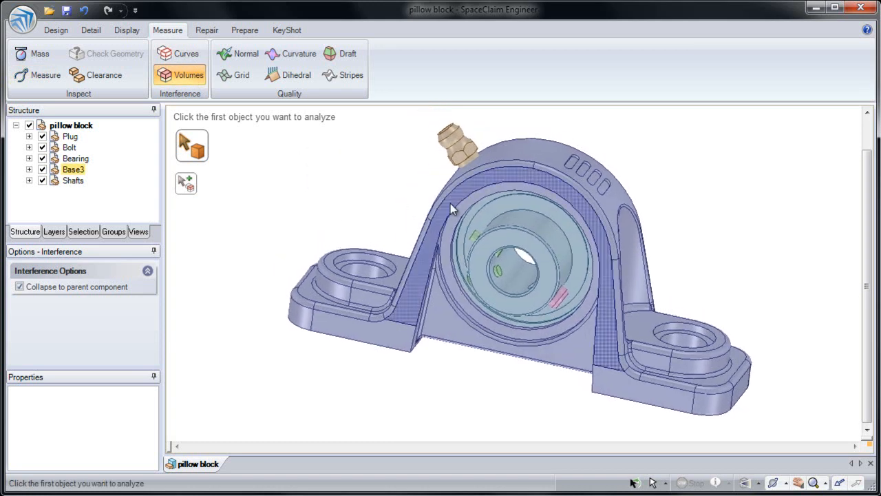
pyautogui.click(502, 217)
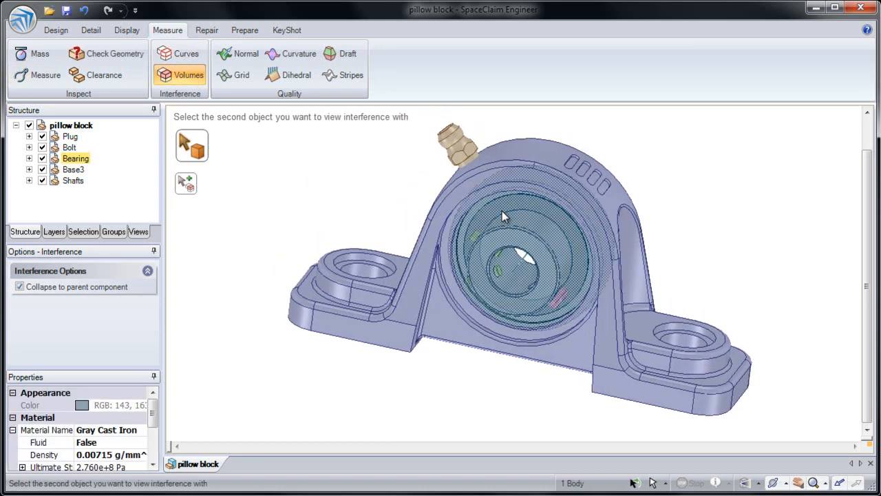
pyautogui.keyDown('ctrl'); pyautogui.click(501, 174); pyautogui.keyUp('ctrl')
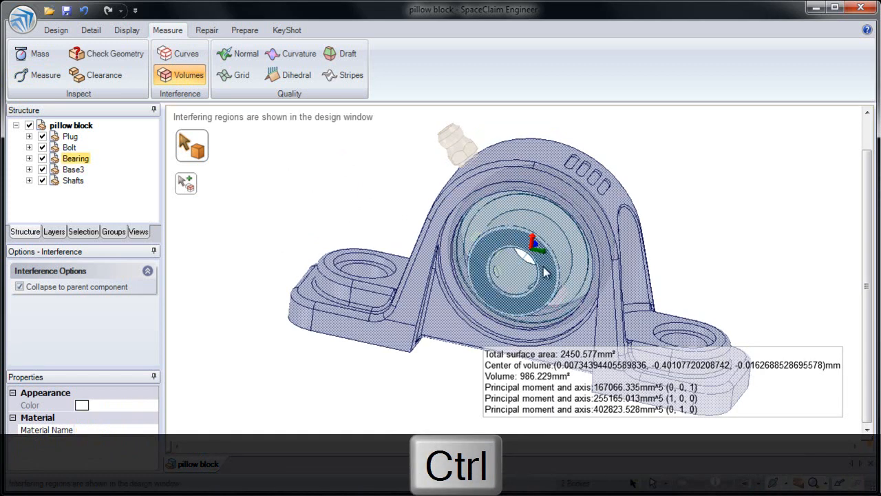
# - Add the plug to the bearing and base interference volume analysis, and clear the selection after inspecting it
pyautogui.keyDown('ctrl'); pyautogui.moveTo(530, 325); pyautogui.dragTo(503, 300, button='middle'); pyautogui.keyUp('ctrl')
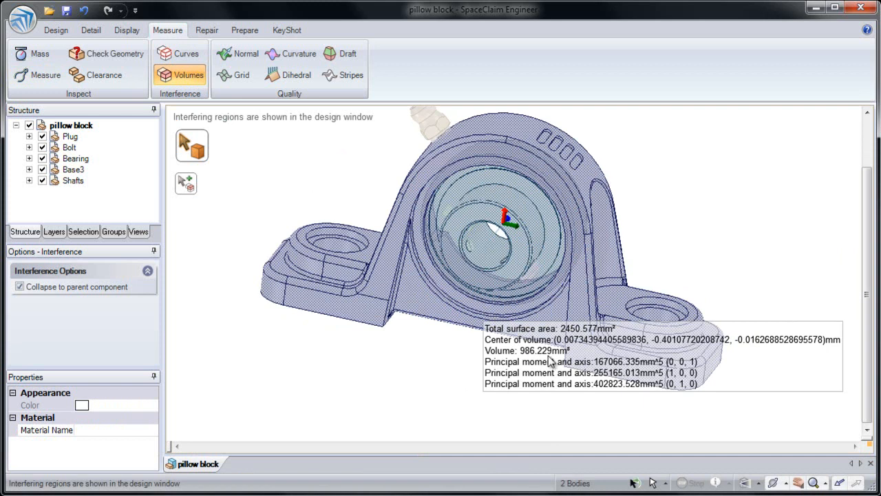
pyautogui.keyDown('ctrl'); pyautogui.click(432, 128); pyautogui.keyUp('ctrl')
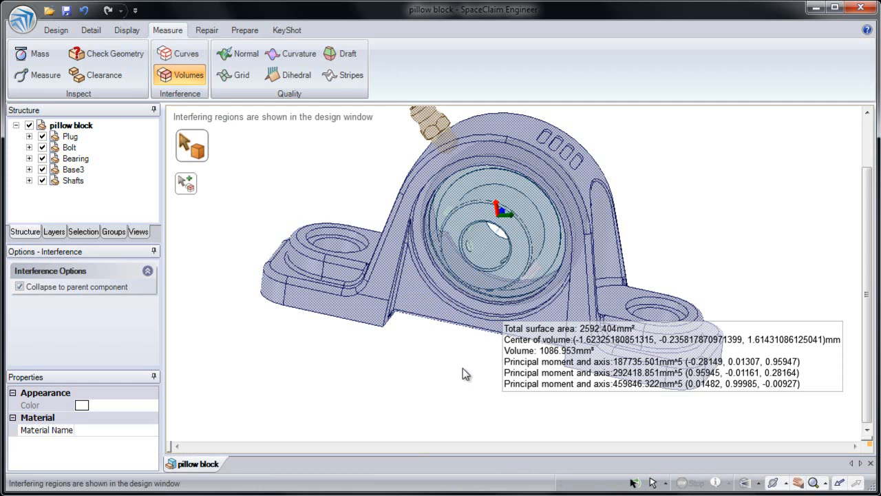
pyautogui.click(466, 372)
pyautogui.keyDown('shift'); pyautogui.moveTo(464, 369); pyautogui.dragTo(462, 357, button='middle'); pyautogui.keyUp('shift')
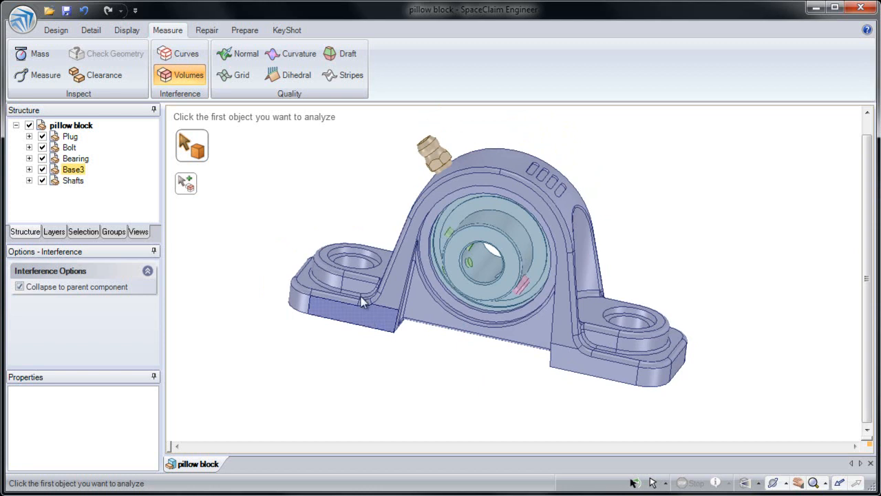
# - Detect all interfering bodies in the assembly with the Interference repair tool and inspect the highlighted regions
pyautogui.click(246, 31)
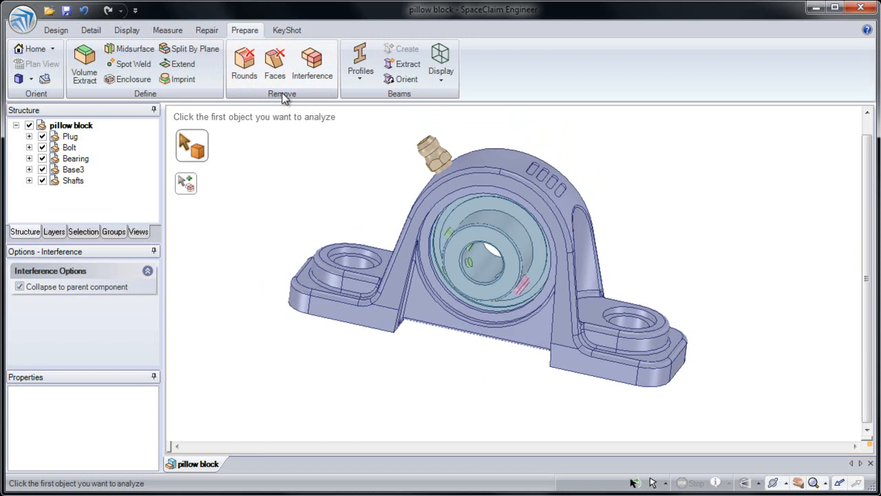
pyautogui.click(320, 75)
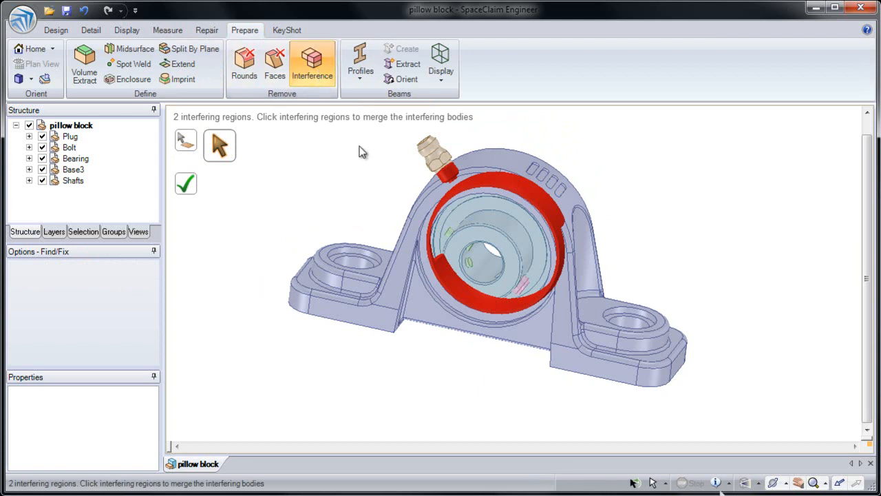
pyautogui.moveTo(381, 161)
pyautogui.mouseDown(button='middle')
pyautogui.moveTo(362, 173)
pyautogui.moveTo(392, 171)
pyautogui.mouseUp(button='middle')
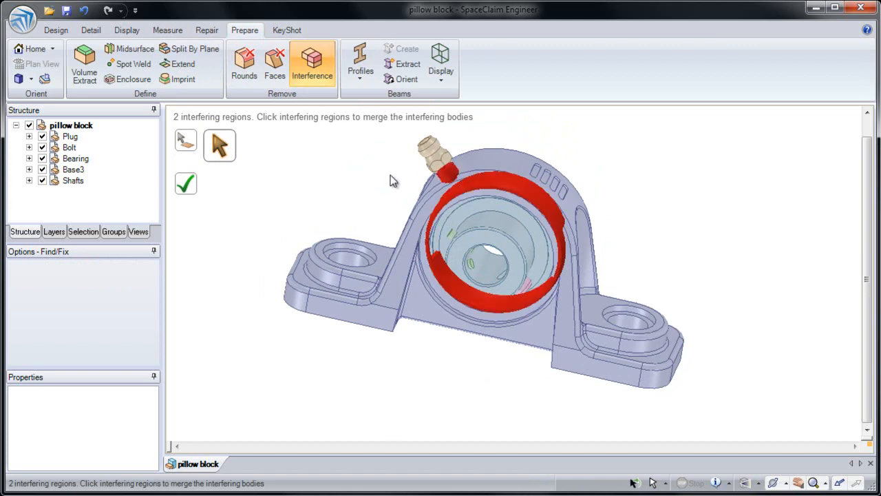
pyautogui.keyDown('ctrl'); pyautogui.moveTo(409, 174); pyautogui.dragTo(411, 192, button='middle'); pyautogui.keyUp('ctrl')
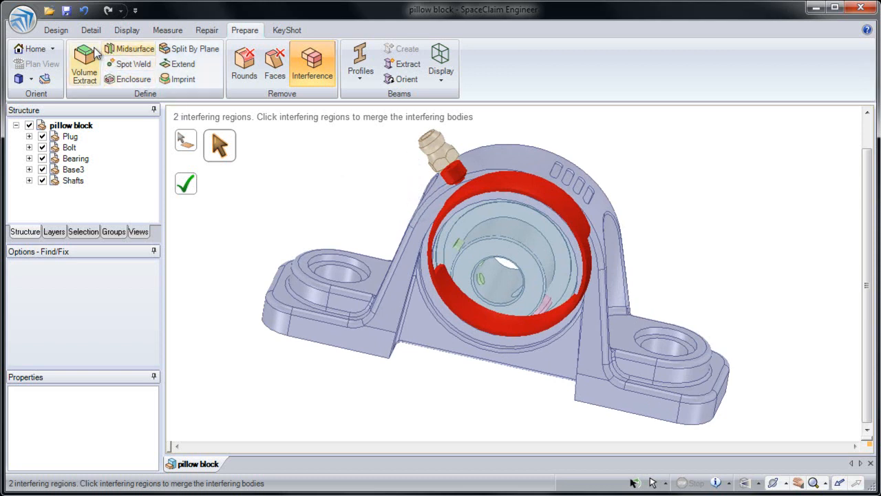
# - Leave the interference check and cut a cross-section through the assembly along the plug's axis in Section Mode
pyautogui.click(65, 33)
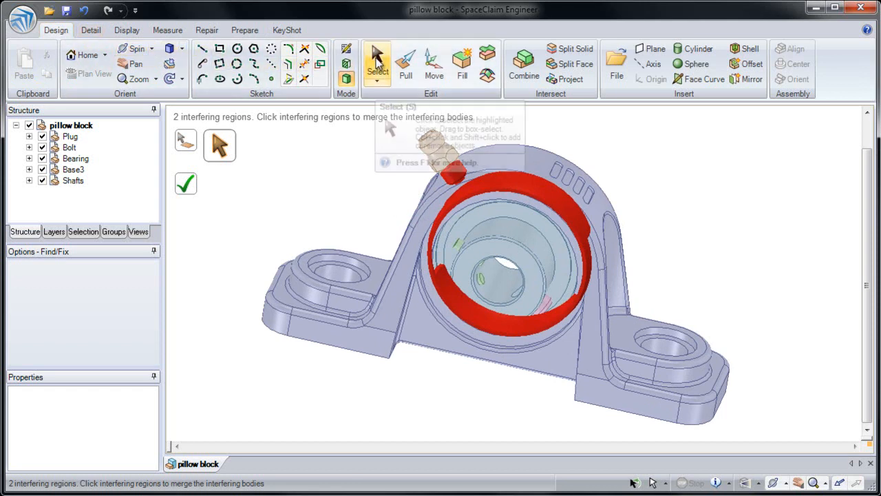
pyautogui.click(378, 60)
pyautogui.moveTo(399, 128); pyautogui.dragTo(408, 139, button='middle')
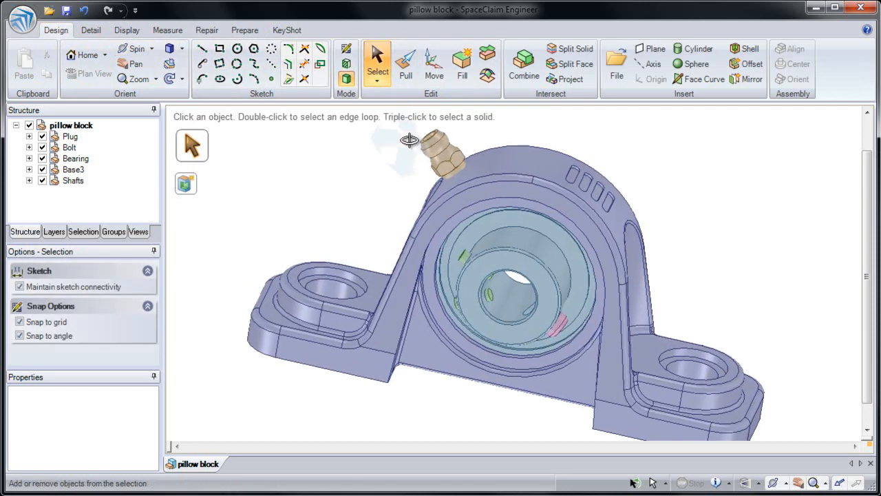
pyautogui.moveTo(409, 139); pyautogui.dragTo(417, 155)
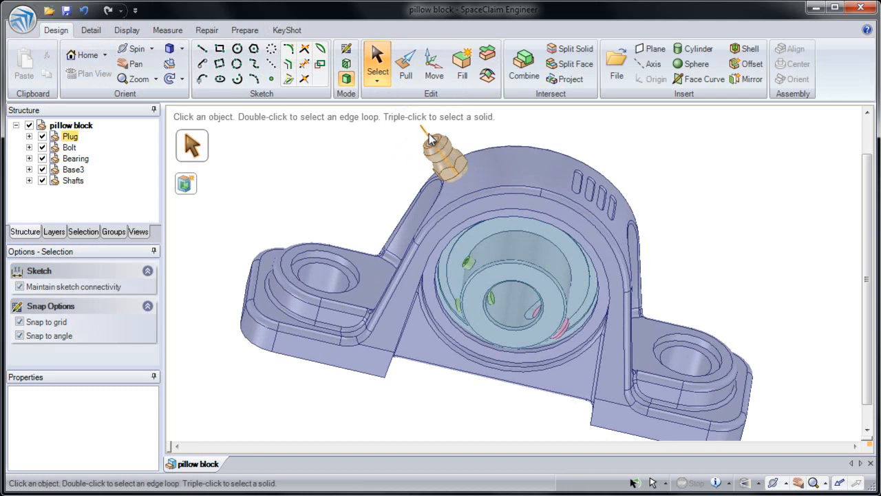
pyautogui.click(429, 134)
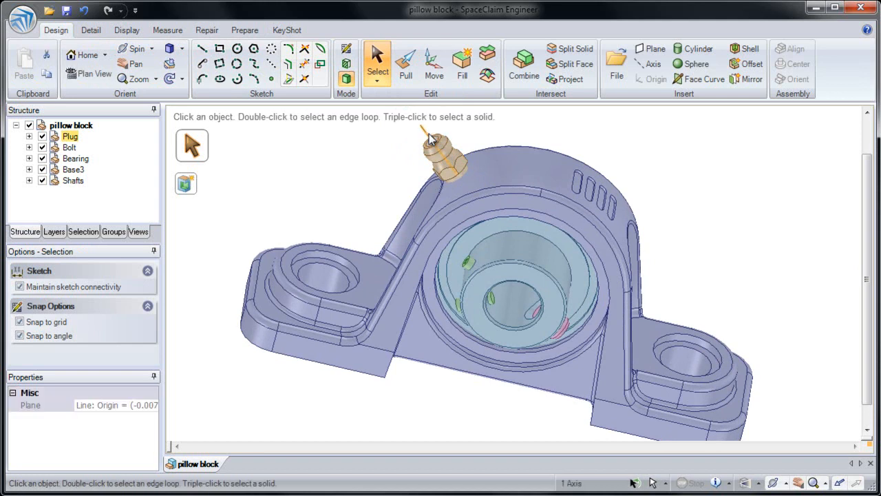
pyautogui.click(347, 65)
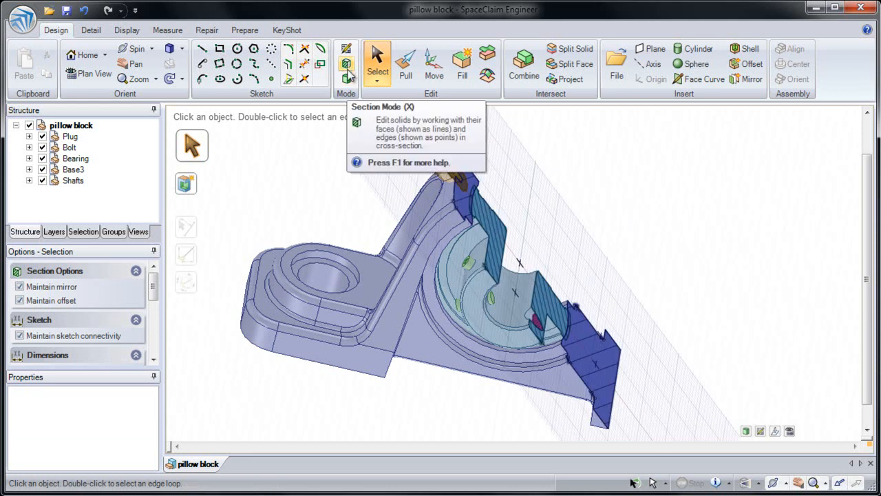
# - Detect the interfering bodies with the Interference tool and fix the overlap between the plug and the base housing
pyautogui.moveTo(422, 137); pyautogui.dragTo(399, 146, button='middle')
pyautogui.keyDown('ctrl'); pyautogui.moveTo(448, 180); pyautogui.dragTo(407, 206, button='middle'); pyautogui.keyUp('ctrl')
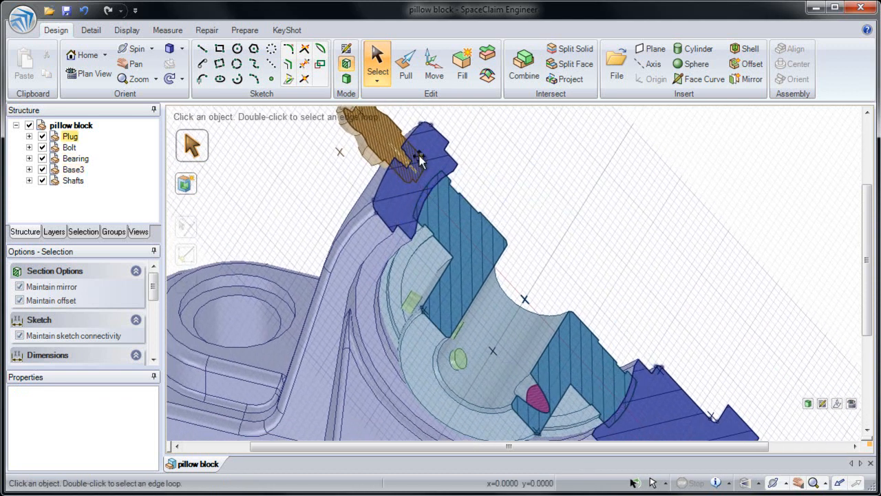
pyautogui.keyDown('ctrl'); pyautogui.moveTo(420, 160); pyautogui.dragTo(411, 209, button='middle'); pyautogui.keyUp('ctrl')
pyautogui.keyDown('ctrl'); pyautogui.moveTo(406, 238); pyautogui.dragTo(406, 241, button='middle'); pyautogui.keyUp('ctrl')
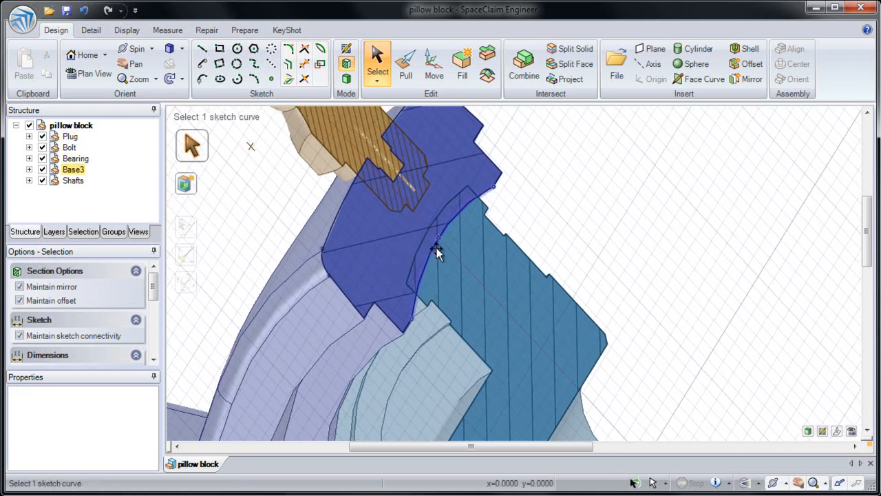
pyautogui.click(244, 31)
pyautogui.click(314, 62)
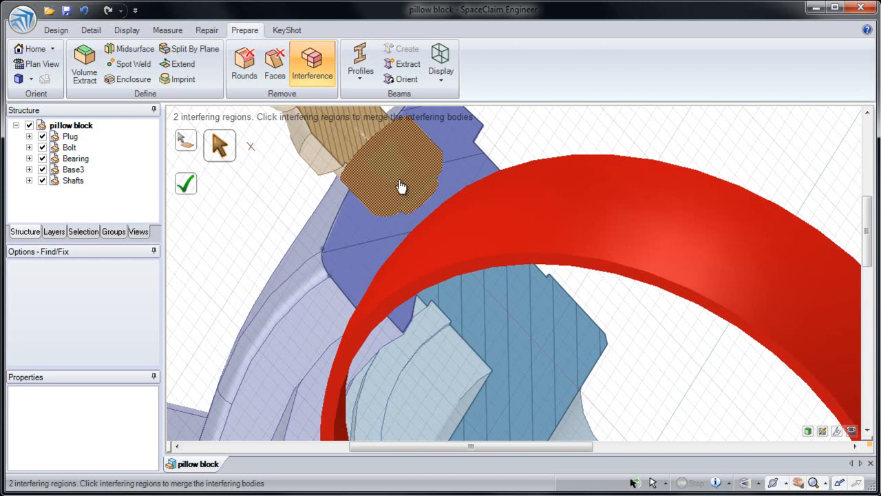
pyautogui.click(402, 188)
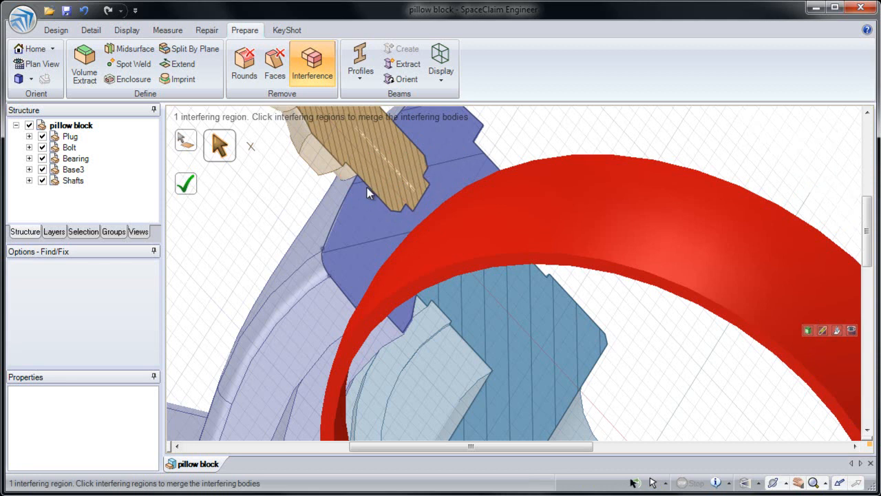
# - Try to fix the overlap between the bearing's outer ring and the base housing with the Interference tool, and undo that fix
pyautogui.moveTo(366, 175); pyautogui.dragTo(388, 264, button='middle')
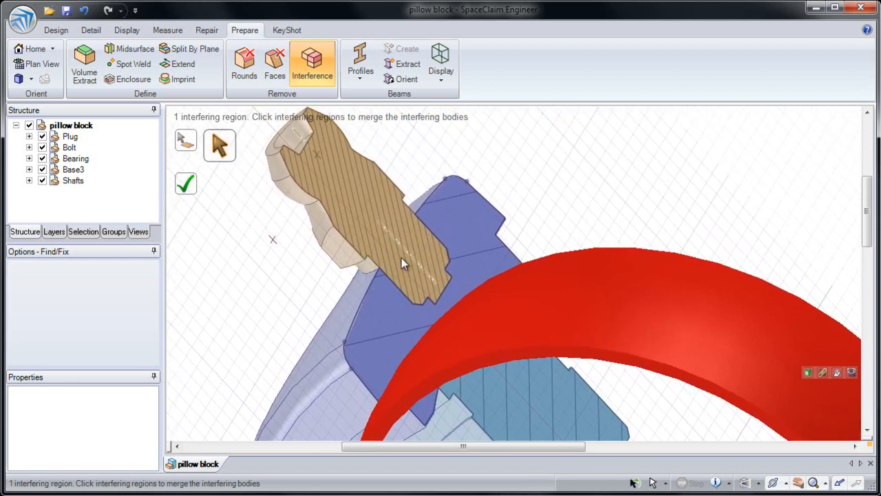
pyautogui.keyDown('shift'); pyautogui.moveTo(388, 311); pyautogui.dragTo(326, 190, button='middle'); pyautogui.keyUp('shift')
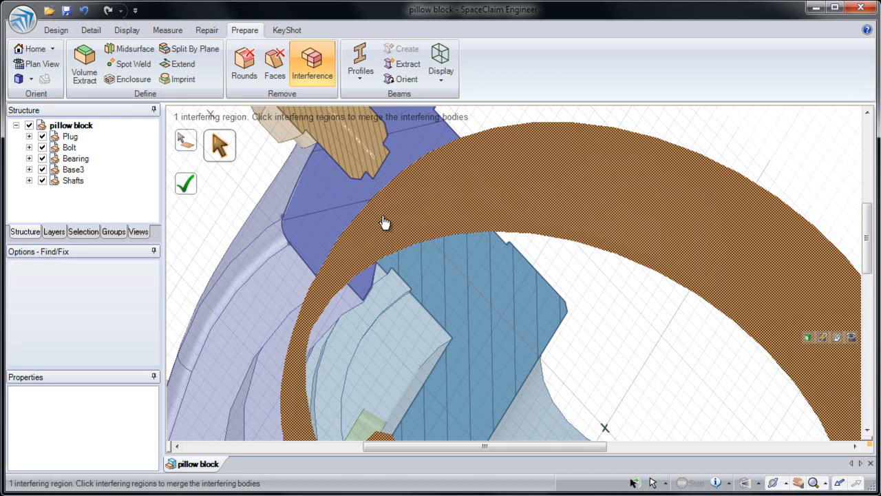
pyautogui.click(384, 222)
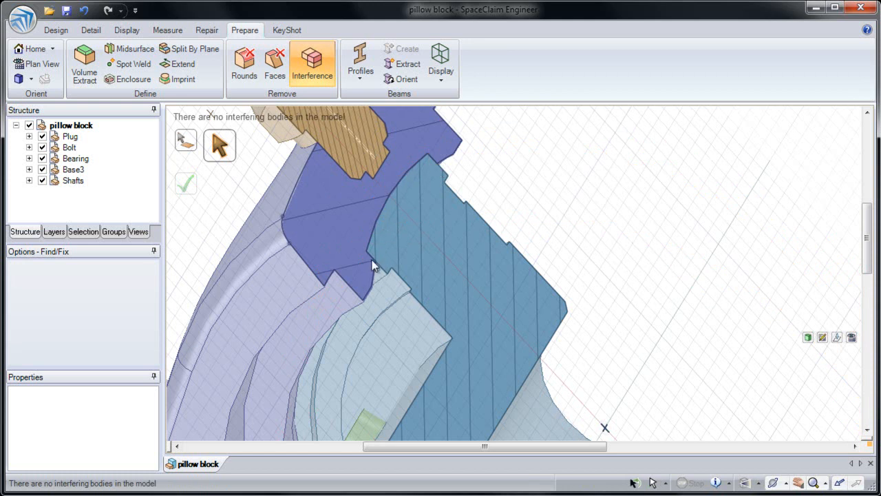
pyautogui.scroll(2, 371, 275)
pyautogui.scroll(1, 398, 250)
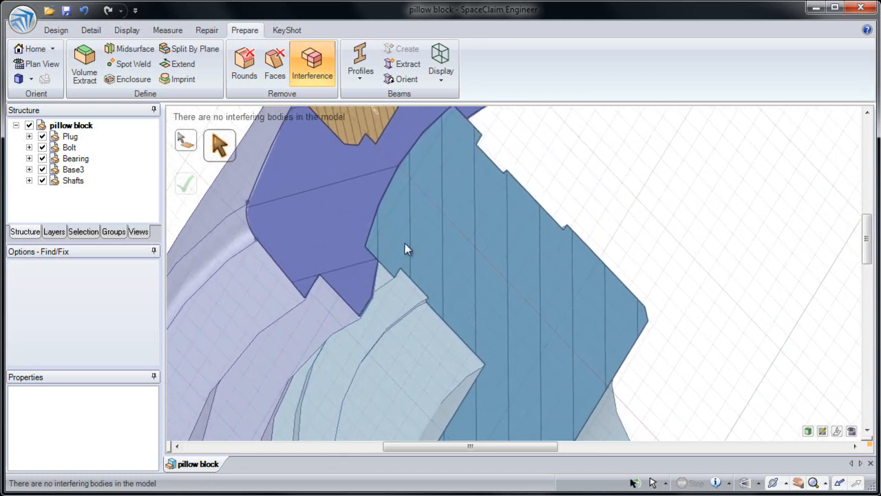
pyautogui.hotkey('ctrl', 'z')
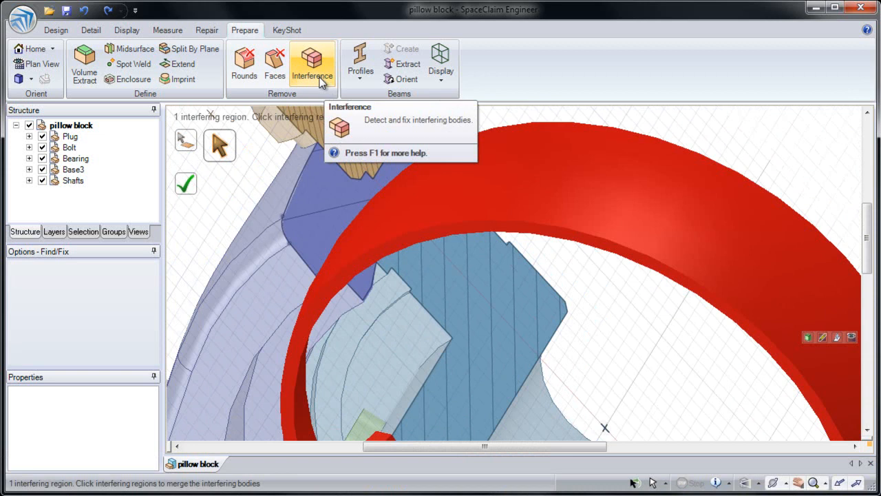
# - Pull the bearing's spherical outer face inward, away from the base housing, to a radius of about 19.5 mm
pyautogui.click(55, 29)
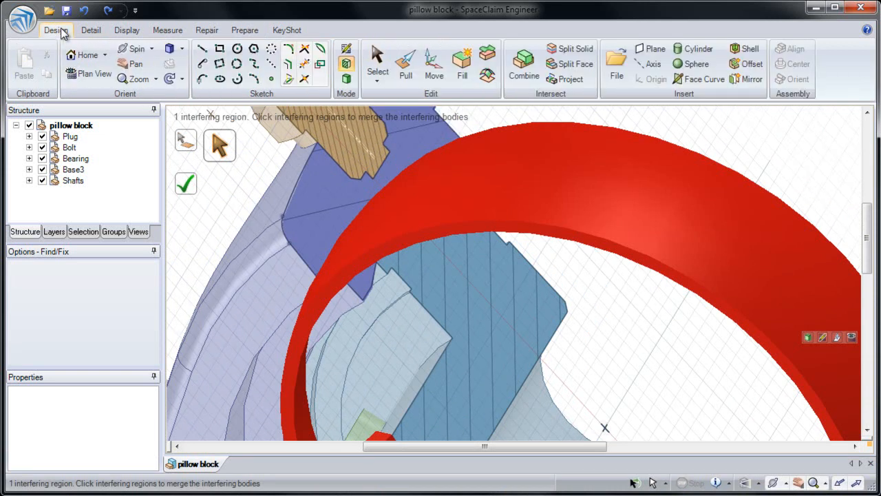
pyautogui.click(412, 74)
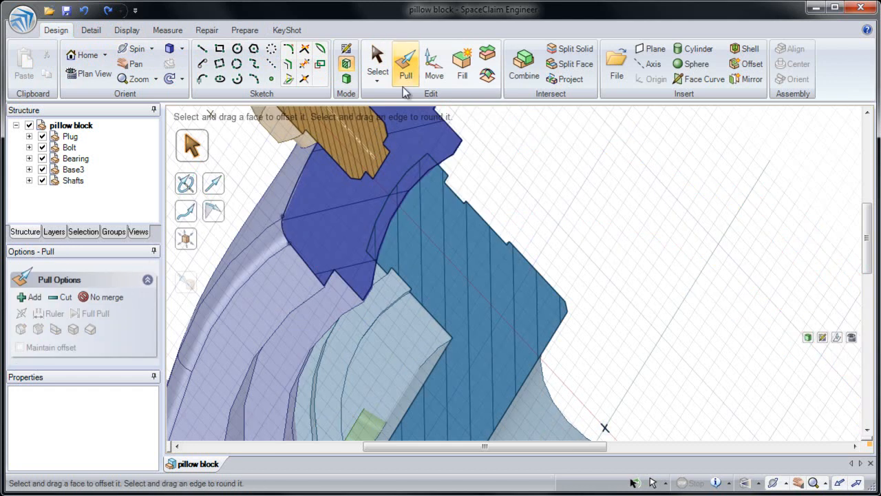
pyautogui.click(412, 172)
pyautogui.moveTo(412, 175); pyautogui.dragTo(458, 222)
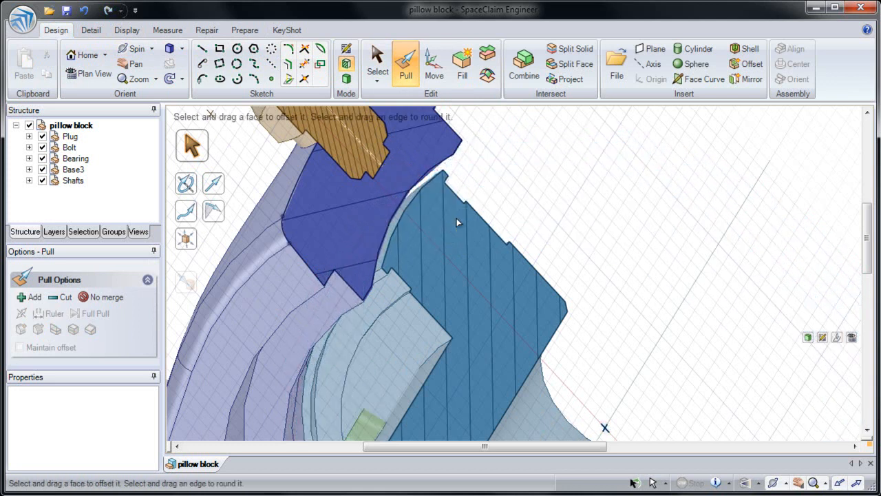
# - Pull the bearing's spherical outer face up to the matching inner face of the base housing, using the Up To option
pyautogui.click(428, 190)
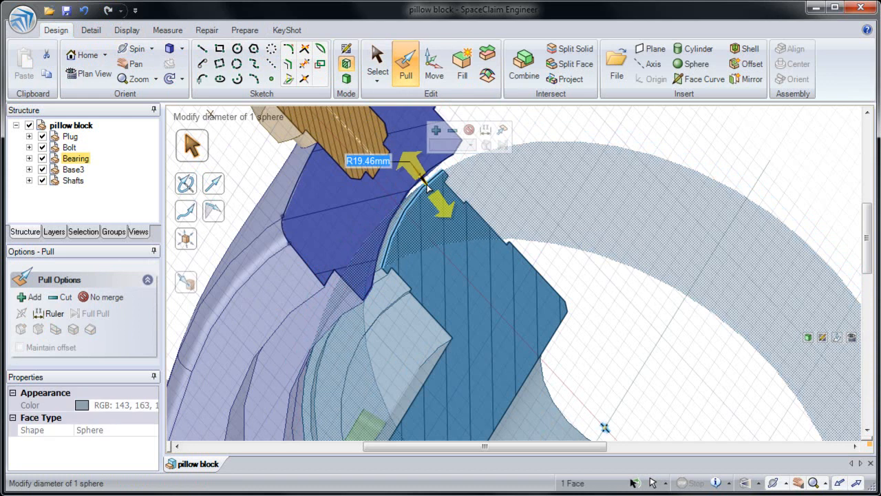
pyautogui.click(195, 288)
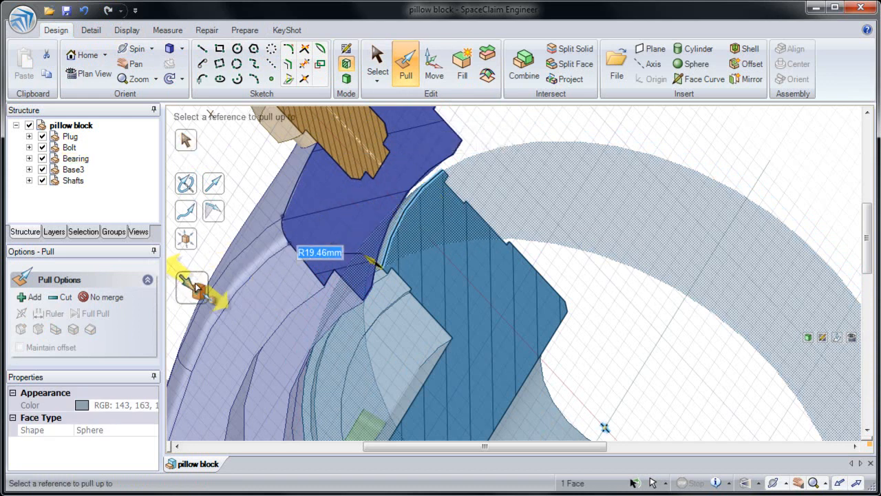
pyautogui.click(421, 179)
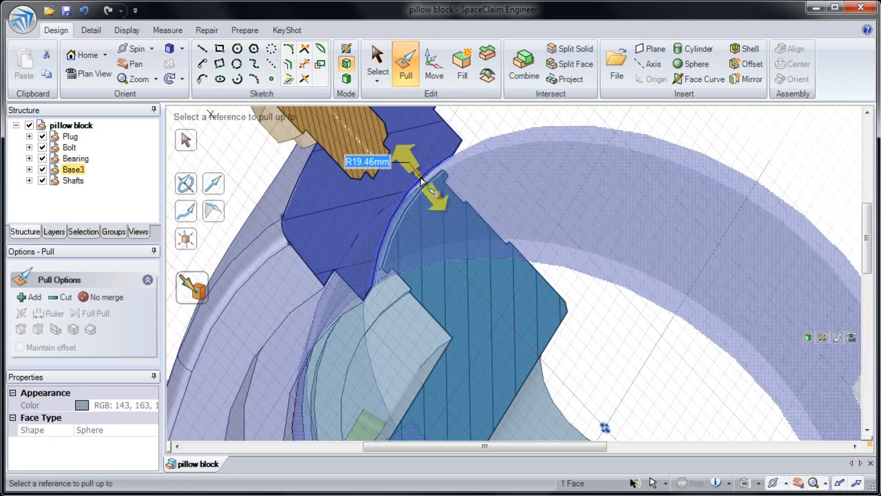
pyautogui.click(583, 177)
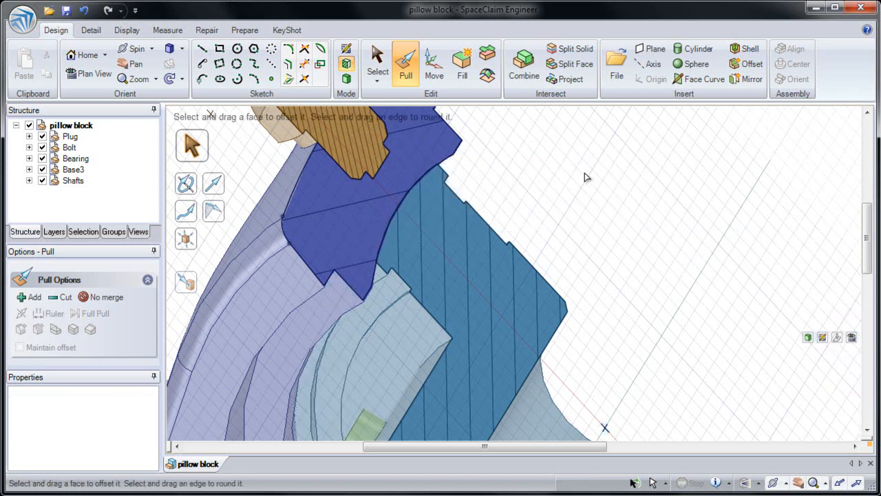
pyautogui.moveTo(583, 177); pyautogui.dragTo(603, 185, button='middle')
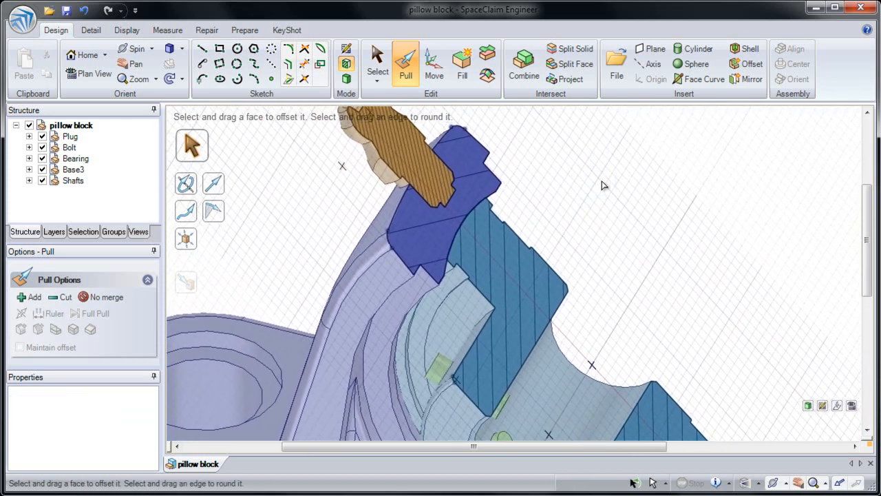